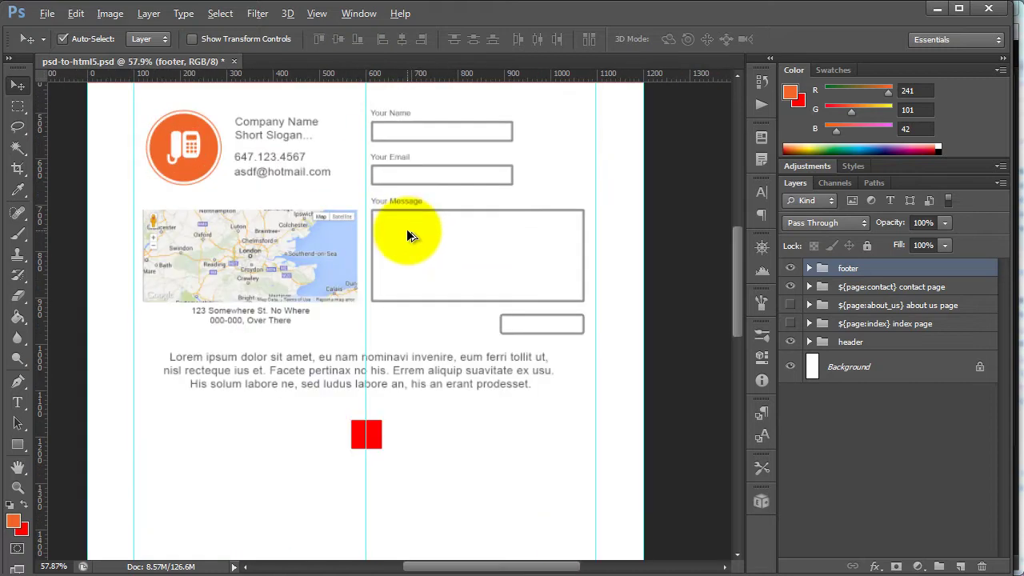
# - Examine the contact form's layers, checking the name, email and message labels, their fields and the button
pyautogui.scroll(1, 452, 231)
pyautogui.scroll(1, 452, 231)
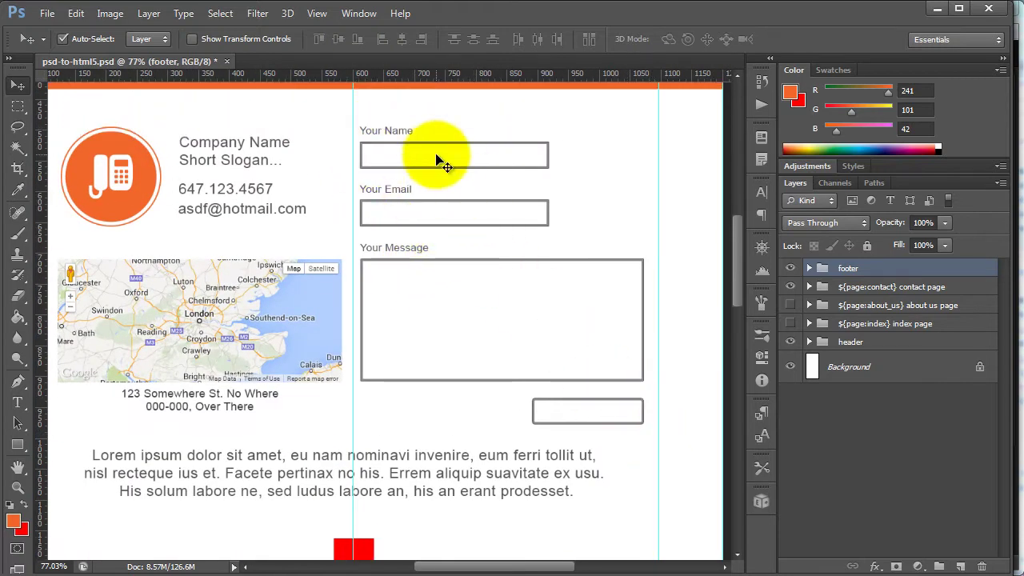
pyautogui.click(402, 132)
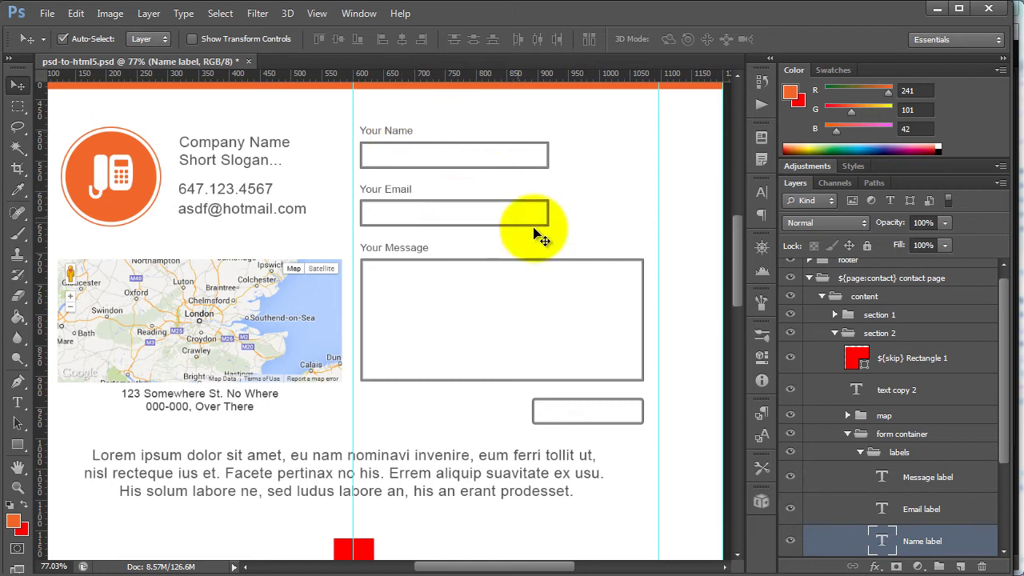
pyautogui.scroll(-3, 888, 465)
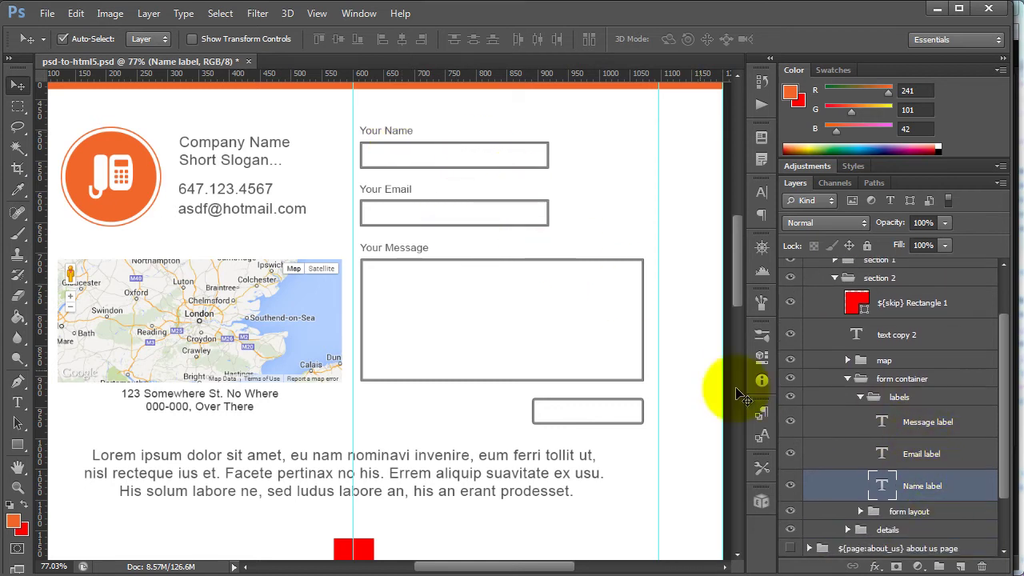
pyautogui.click(401, 189)
pyautogui.click(415, 249)
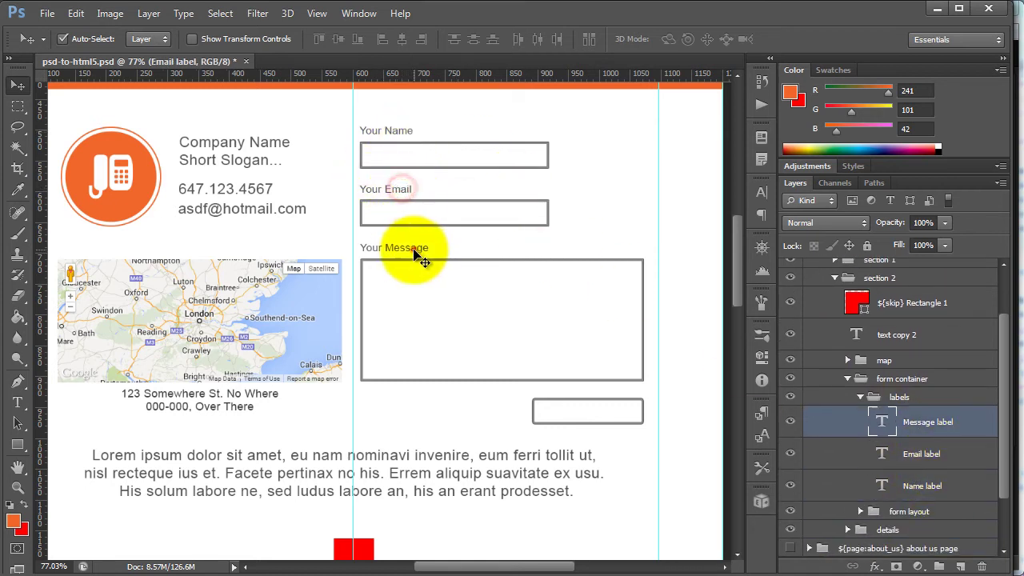
pyautogui.click(463, 157)
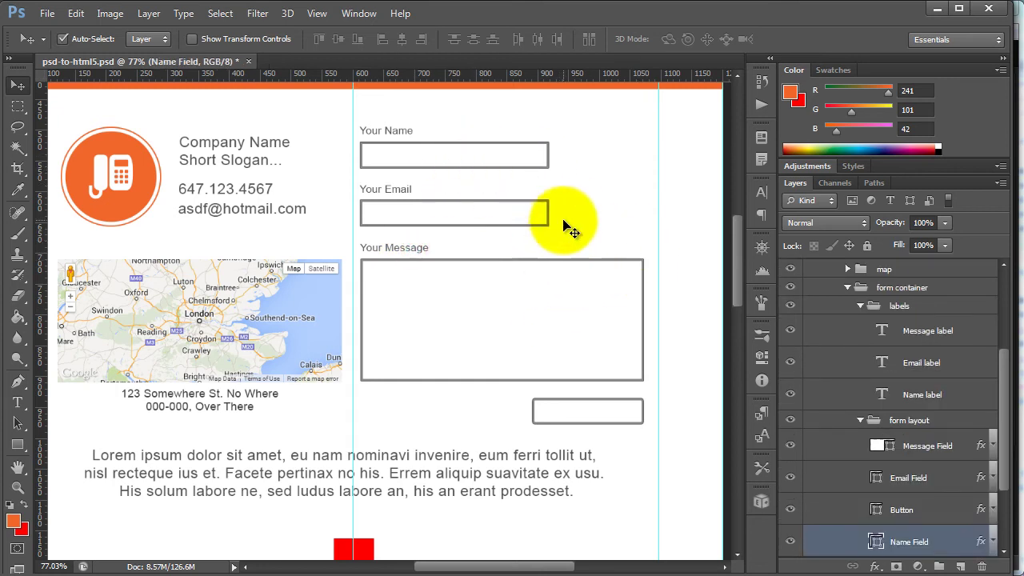
pyautogui.click(477, 214)
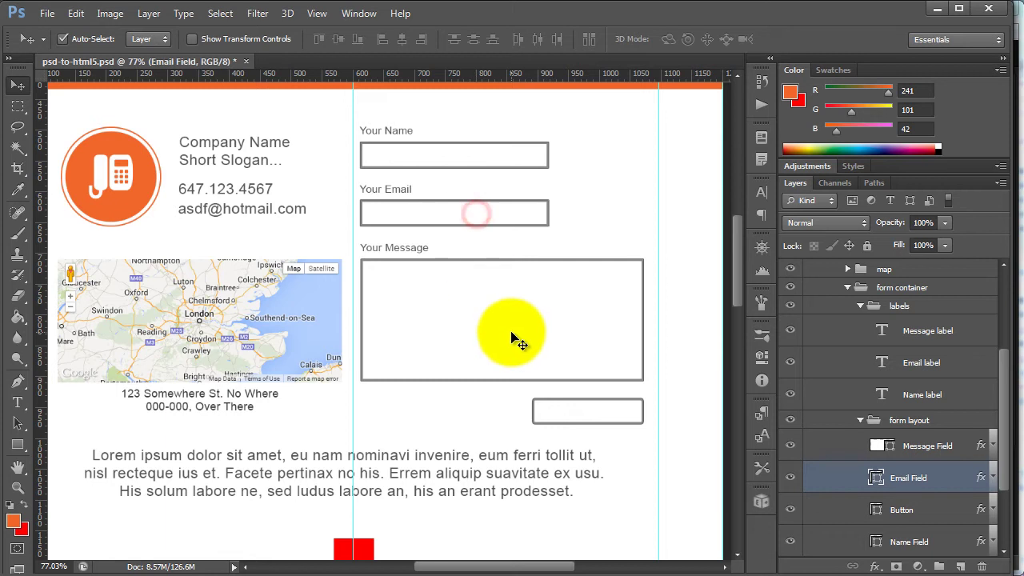
pyautogui.click(512, 335)
pyautogui.click(586, 410)
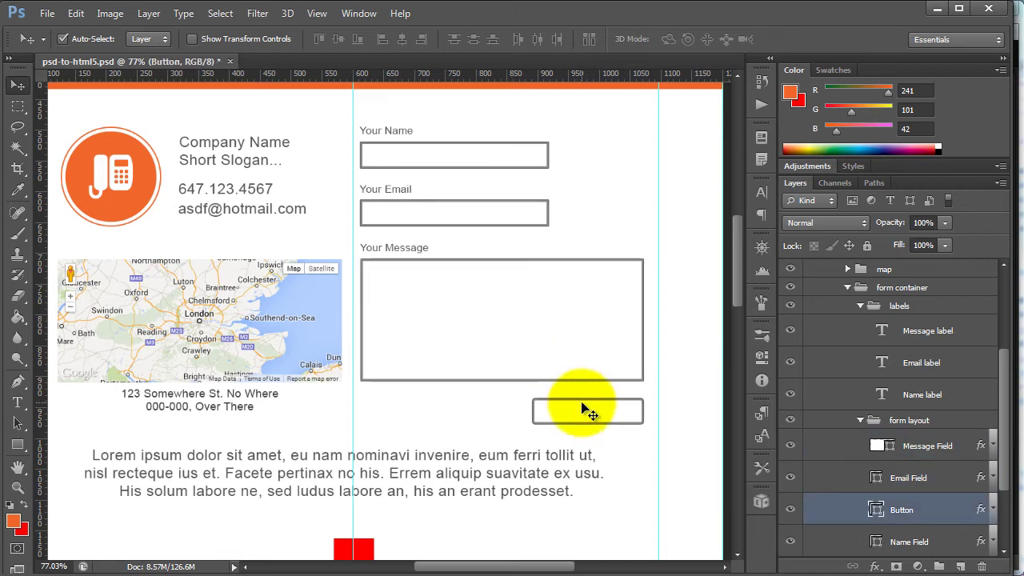
pyautogui.click(509, 297)
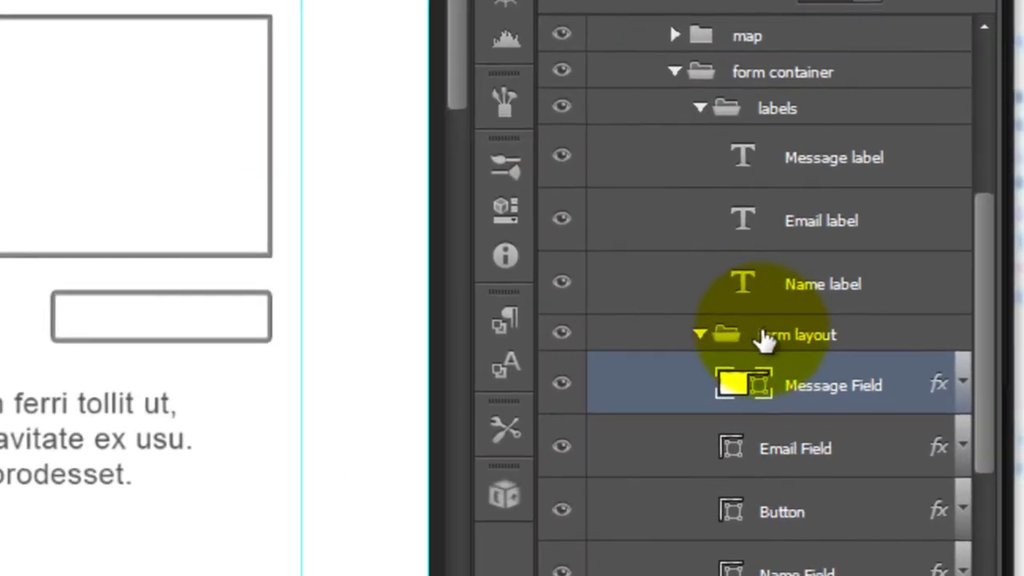
# - Rename the form layout group as "${skip} form layout"
pyautogui.doubleClick(793, 334)
pyautogui.press('Home')
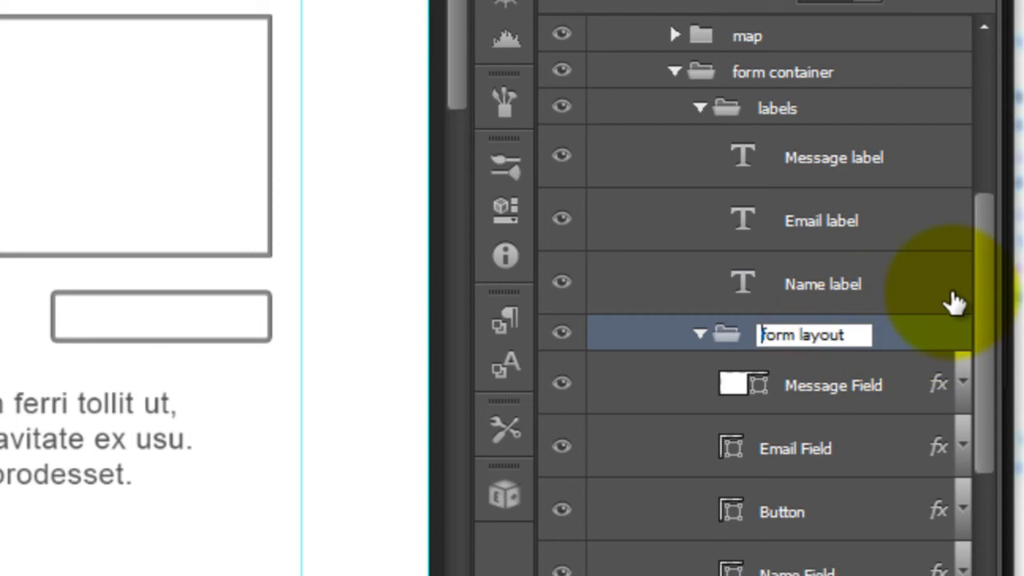
pyautogui.write('${}')
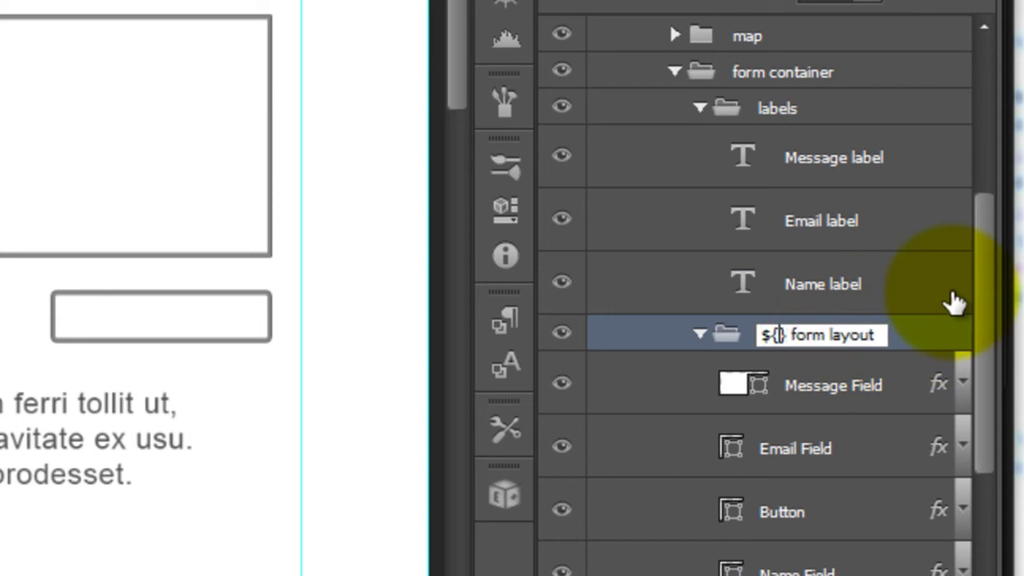
pyautogui.press('Left')
pyautogui.write('skip')
pyautogui.press('Return')
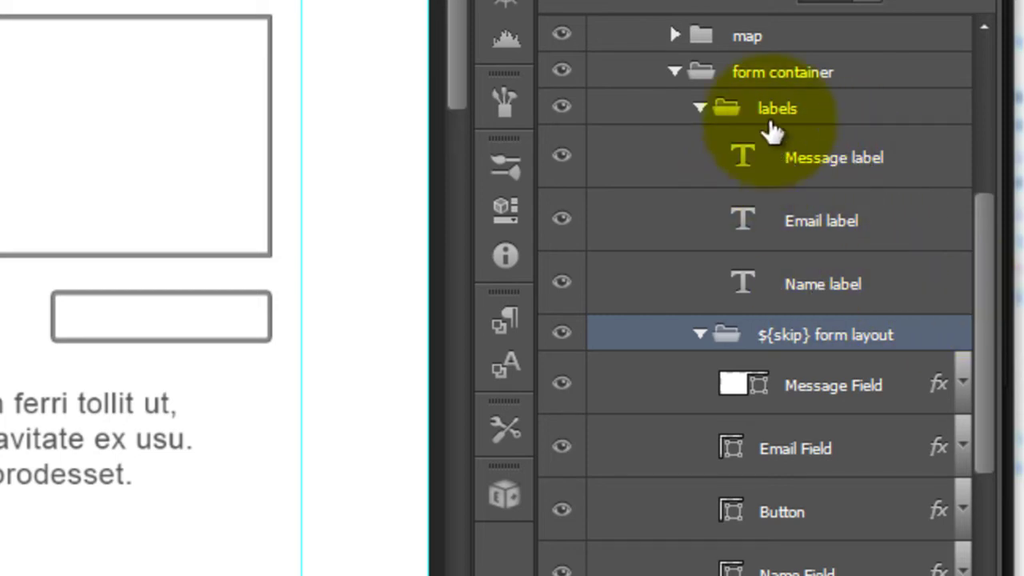
# - Collapse the form layout and labels groups and wrap the form container group in a new parent group
pyautogui.click(699, 337)
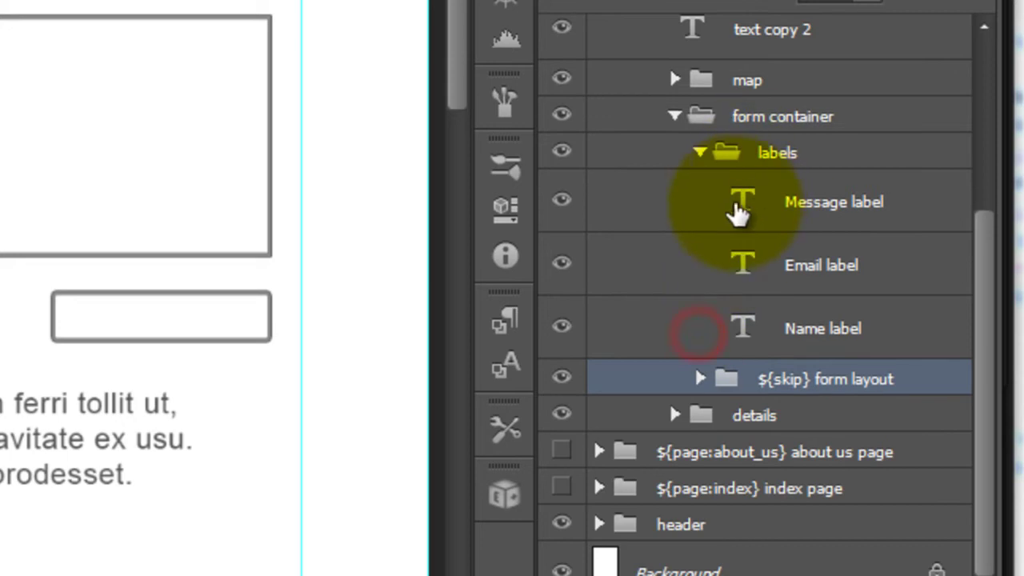
pyautogui.click(700, 155)
pyautogui.click(786, 307)
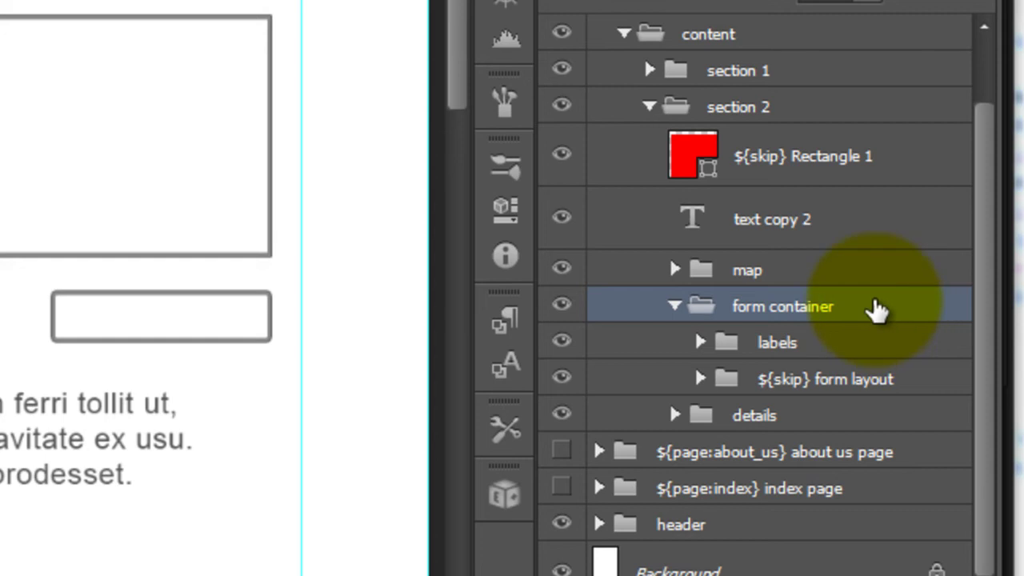
pyautogui.hotkey('ctrl', 'g')
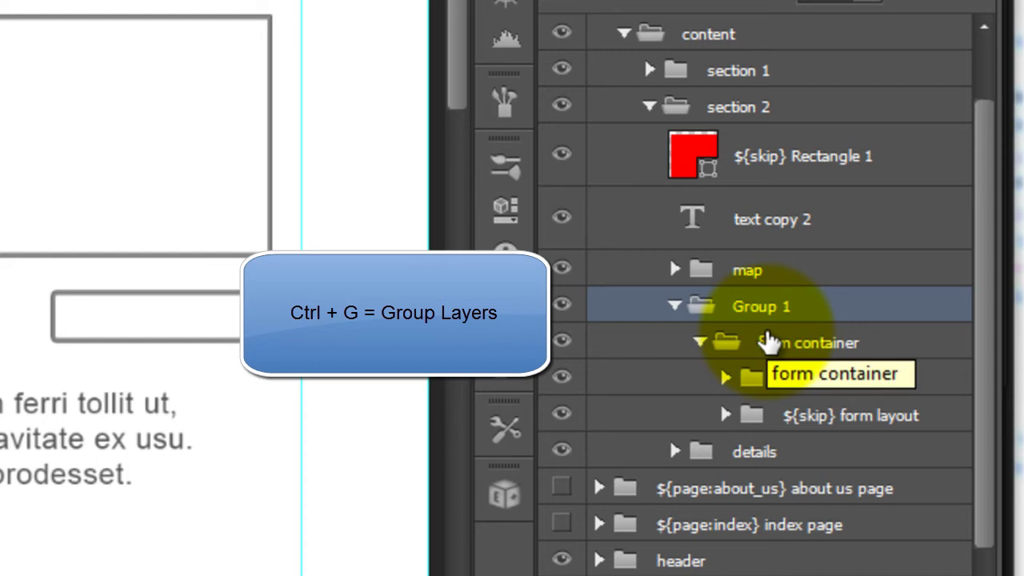
# - Rename the new parent group around the form container as "${form|post:email-script.php} contact form"
pyautogui.doubleClick(744, 308)
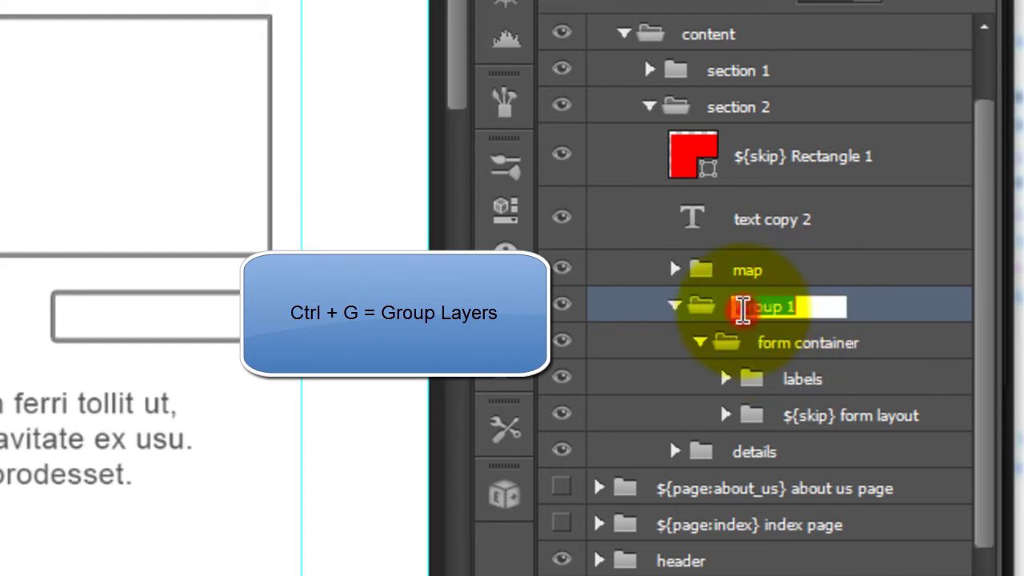
pyautogui.write('${}')
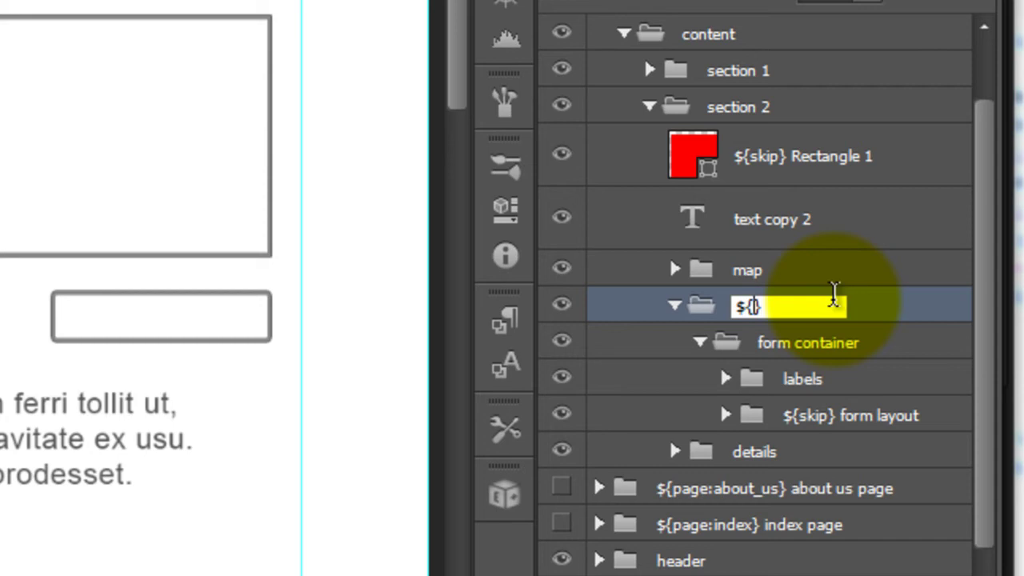
pyautogui.press('Right')
pyautogui.write('form')
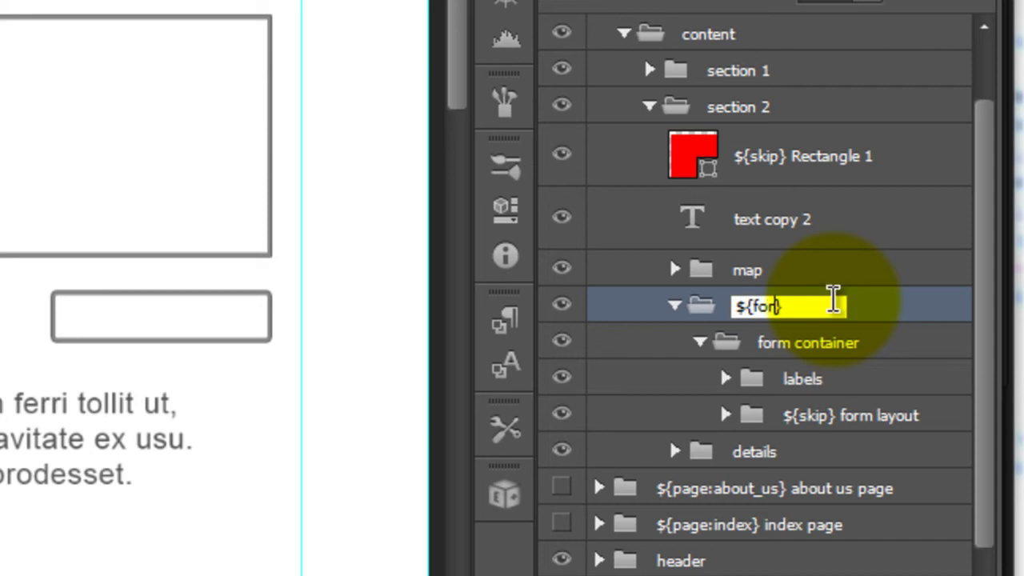
pyautogui.write('|post')
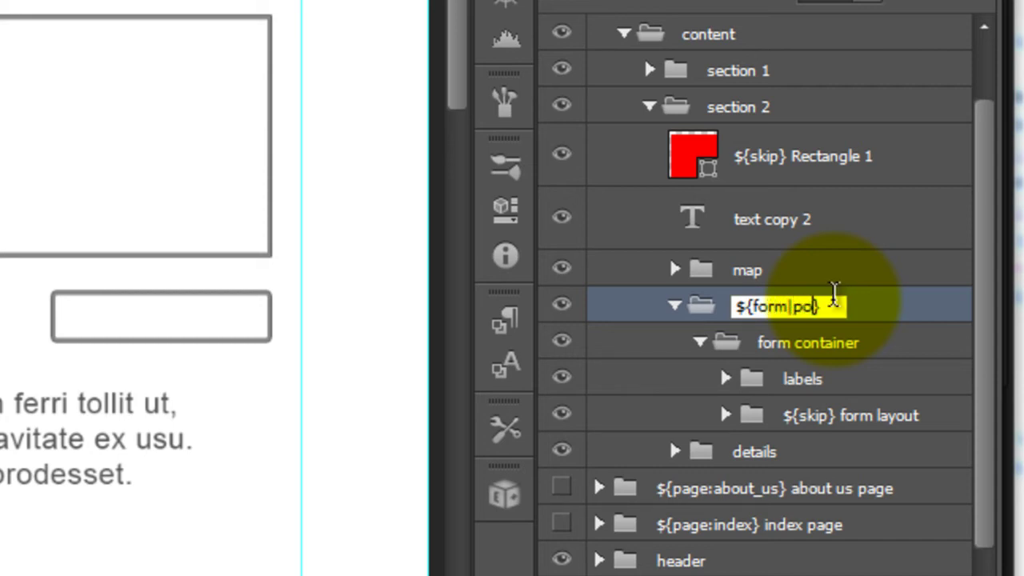
pyautogui.write(':')
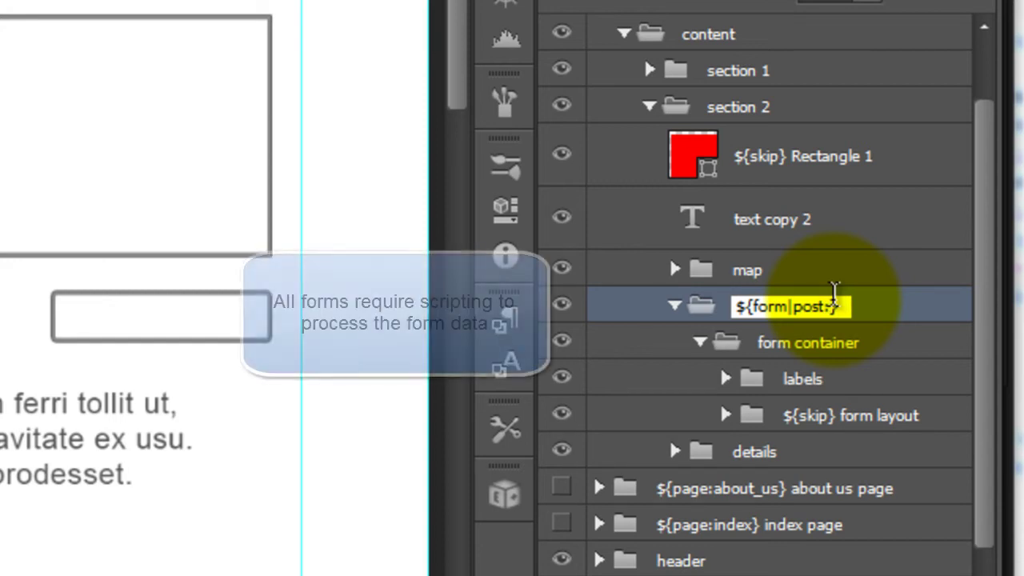
pyautogui.write('st:email-script.php')
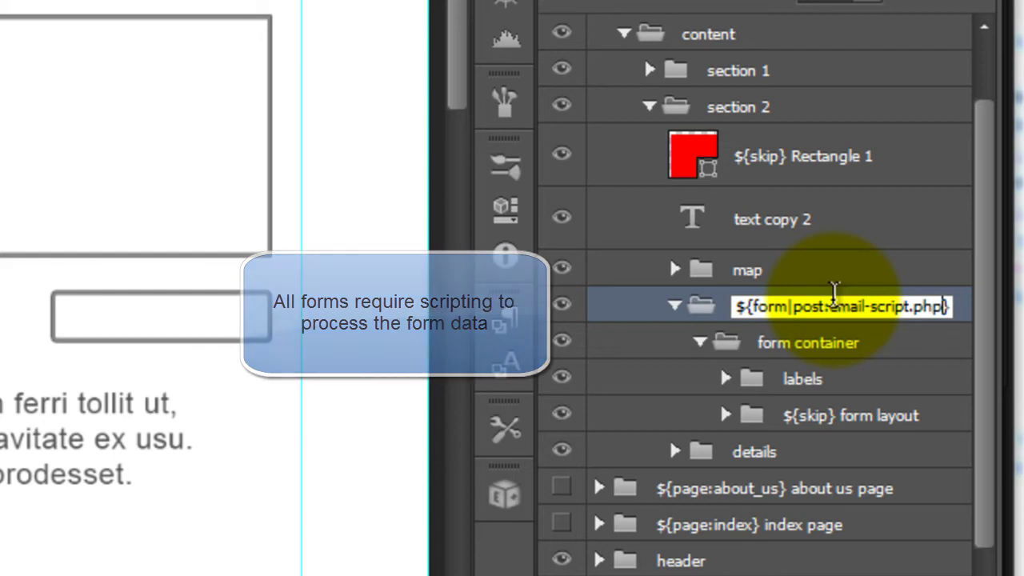
pyautogui.press('Right')
pyautogui.write('my')
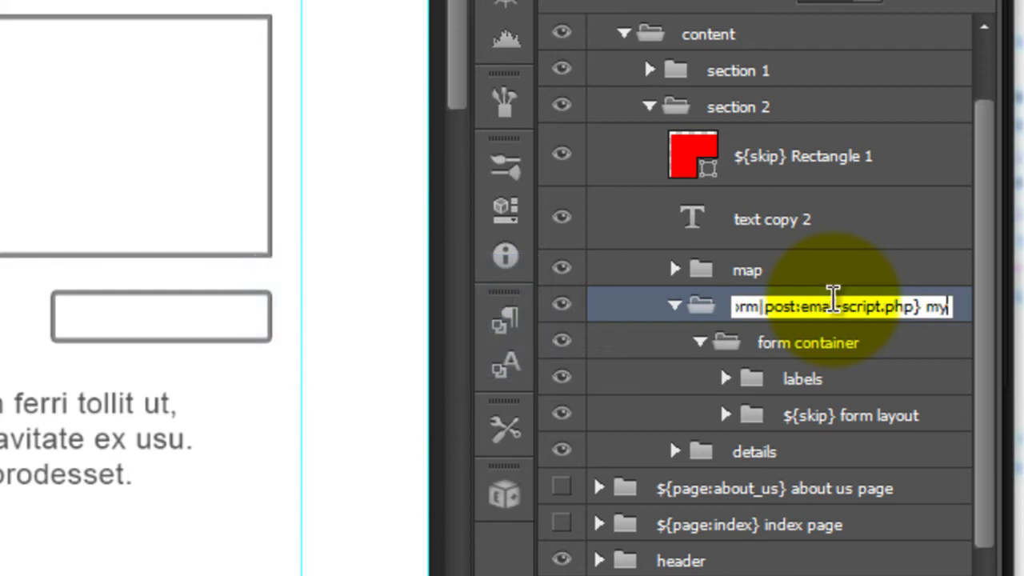
pyautogui.write(' fo')
pyautogui.press('BackSpace')
pyautogui.press('BackSpace')
pyautogui.press('BackSpace')
pyautogui.press('BackSpace')
pyautogui.press('BackSpace')
pyautogui.write('contact form')
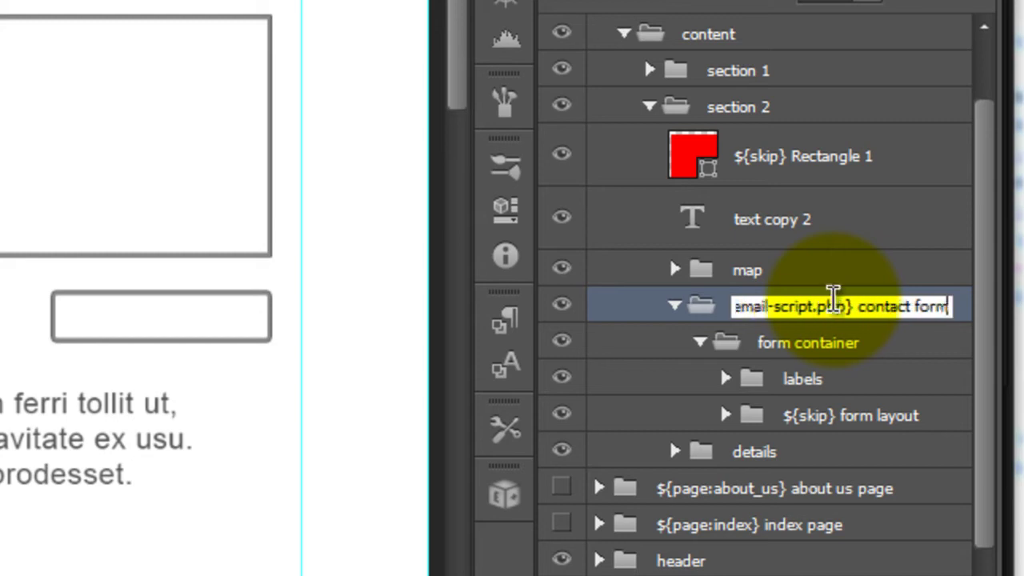
pyautogui.press('Return')
# - Add an empty group named "input elements" inside the form container, directly above the "${skip} form layout" group
pyautogui.click(791, 344)
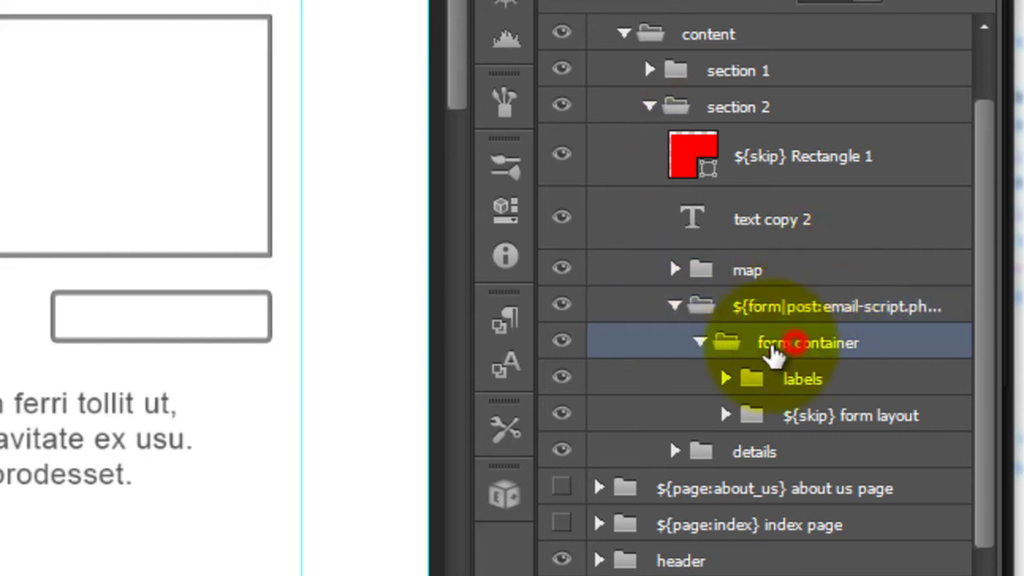
pyautogui.click(858, 426)
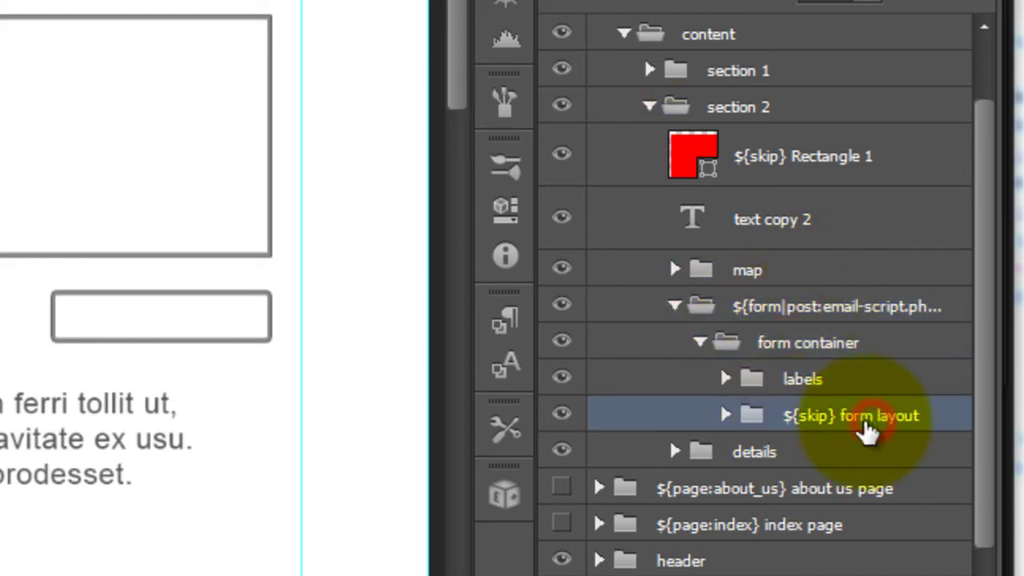
pyautogui.click(807, 383)
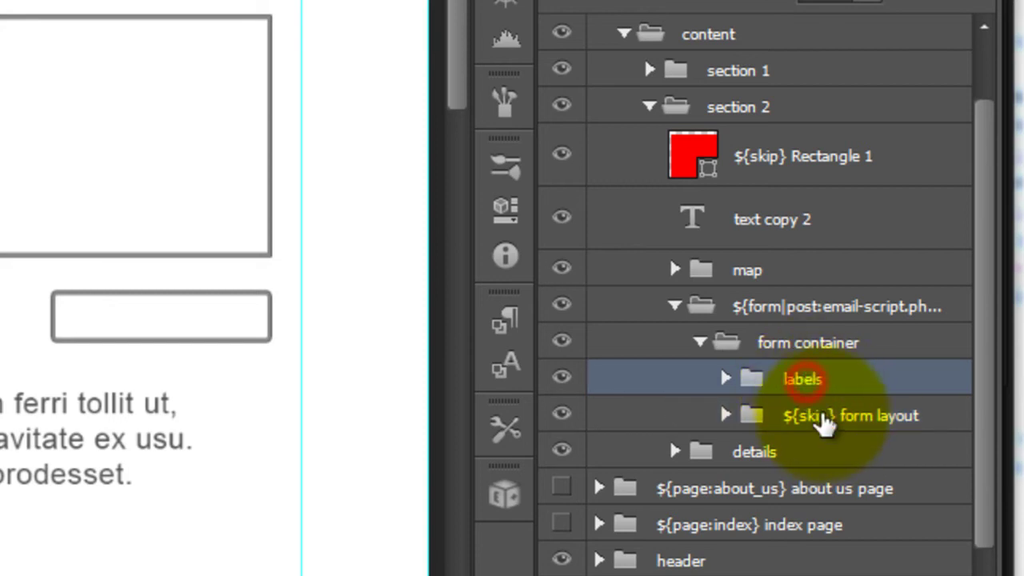
pyautogui.click(809, 416)
pyautogui.hotkey('ctrl', 'g')
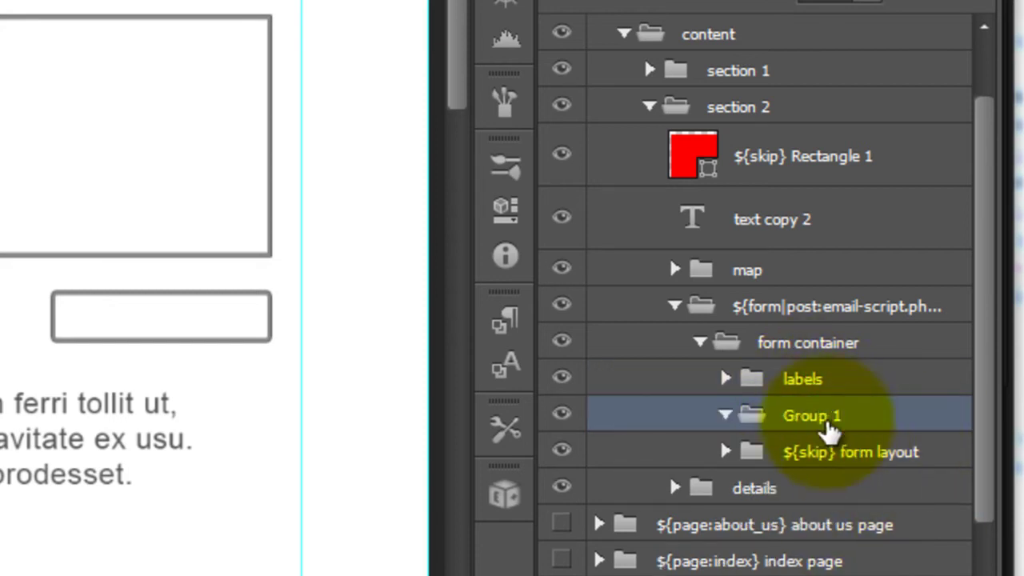
pyautogui.doubleClick(825, 415)
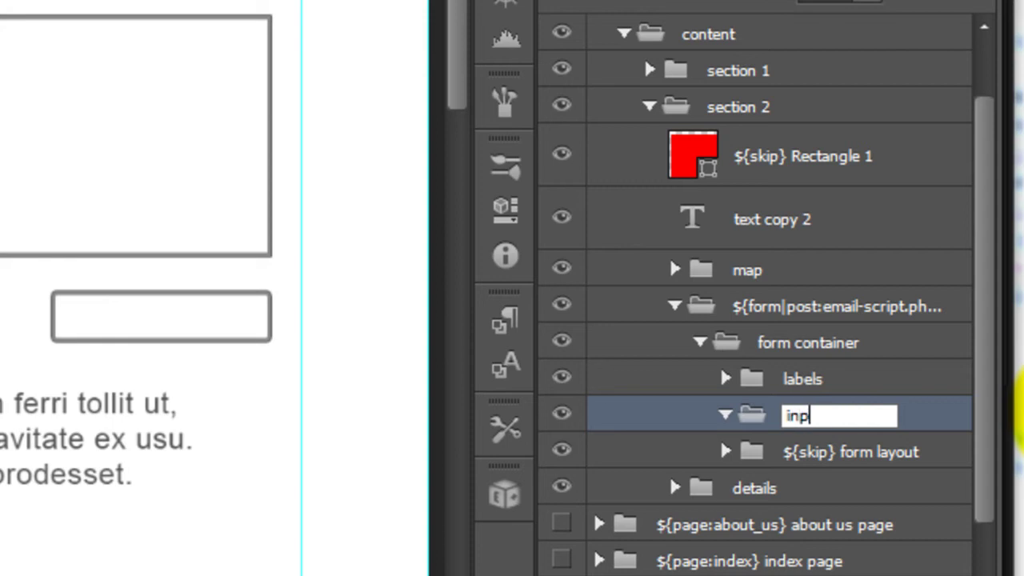
pyautogui.write('input elements')
pyautogui.press('Return')
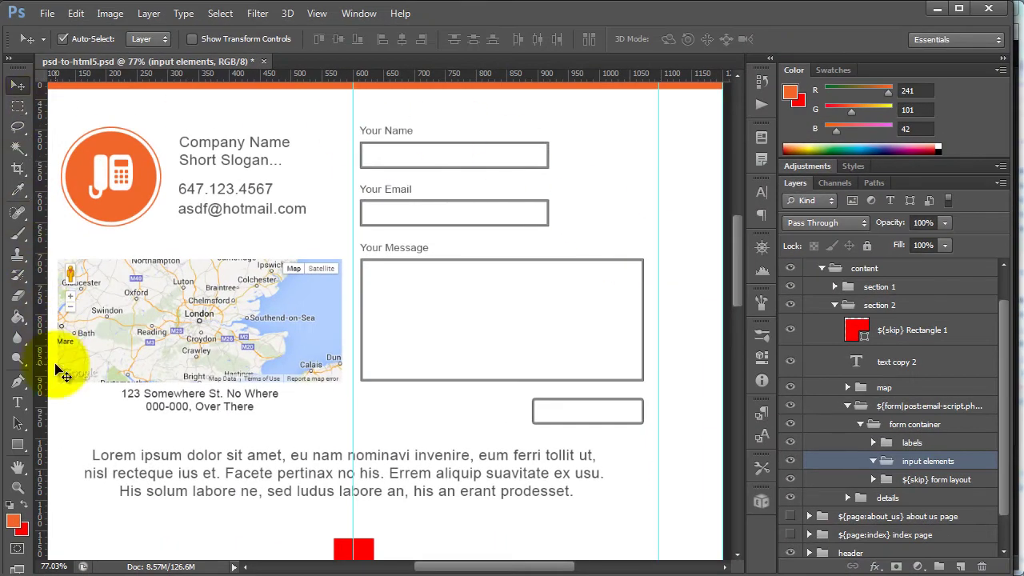
# - Fully lock the "${skip} form layout" group
pyautogui.click(920, 479)
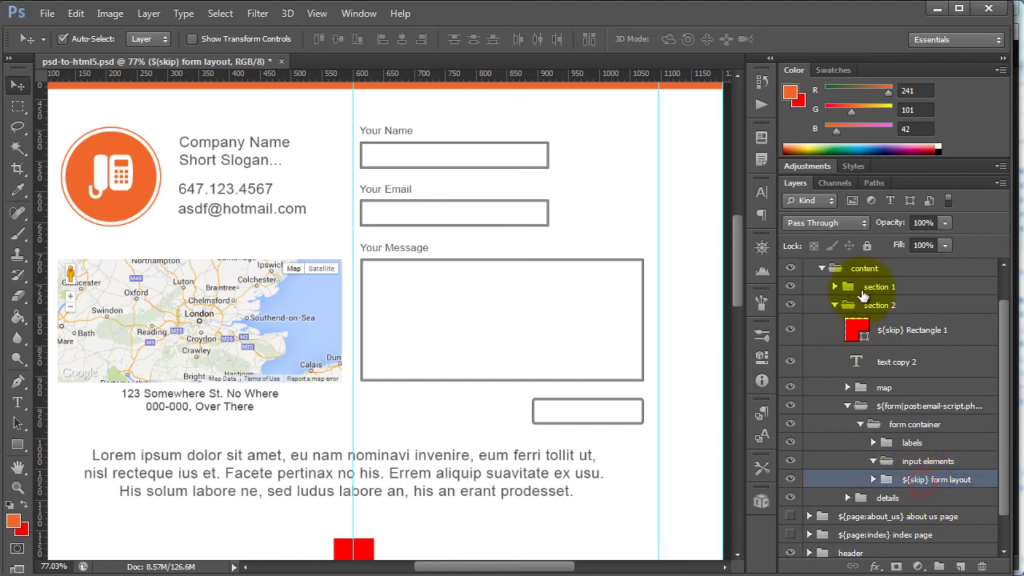
pyautogui.click(868, 246)
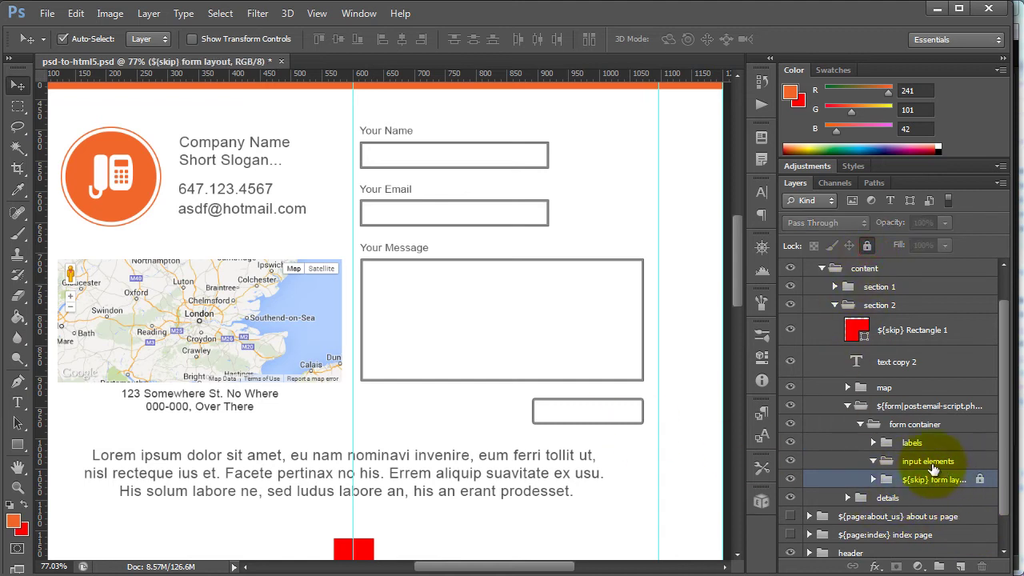
# - In the "input elements" group, add a text box covering the Your Name field, containing "Enter Your Name"
pyautogui.click(921, 462)
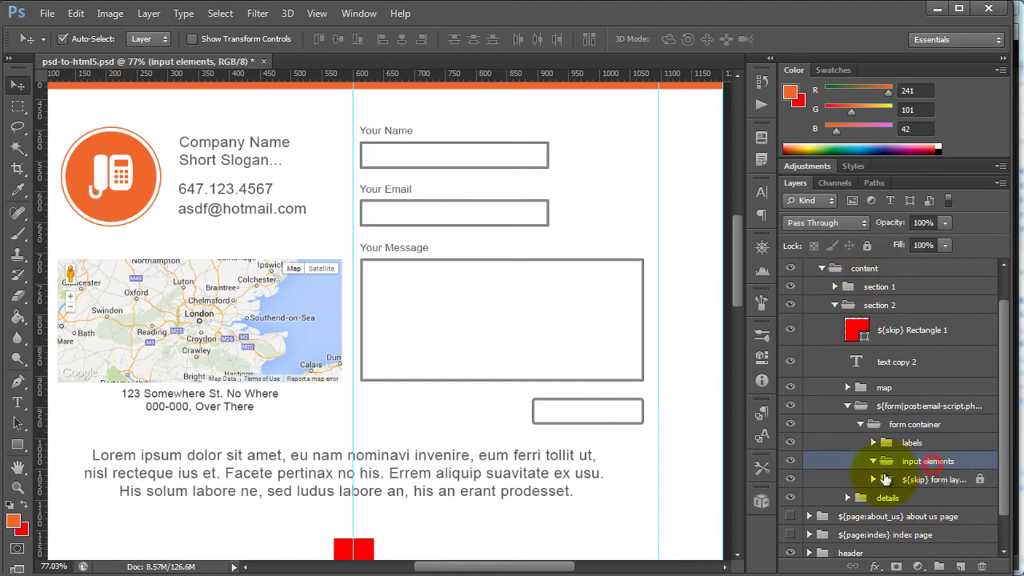
pyautogui.click(19, 404)
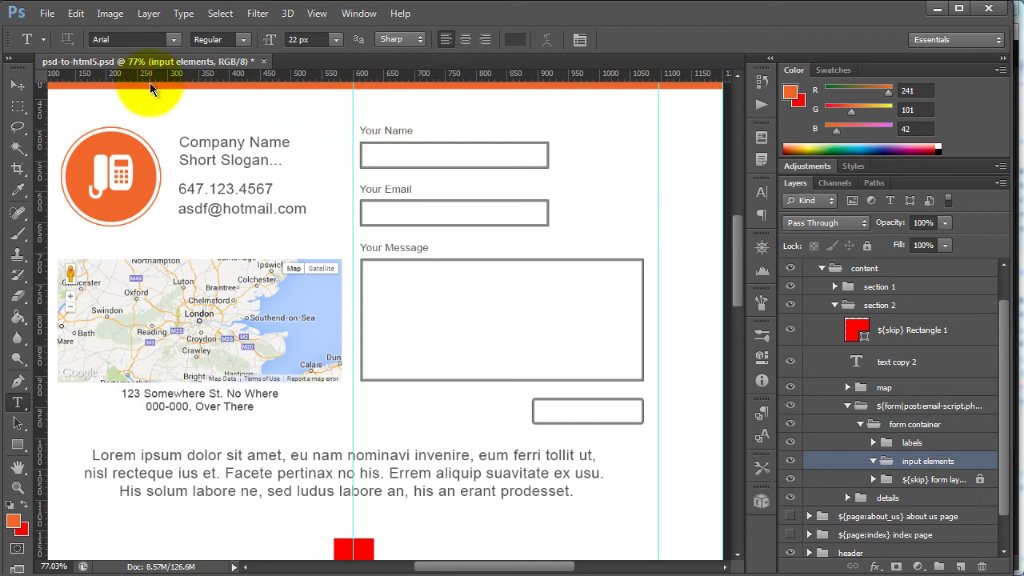
pyautogui.click(176, 41)
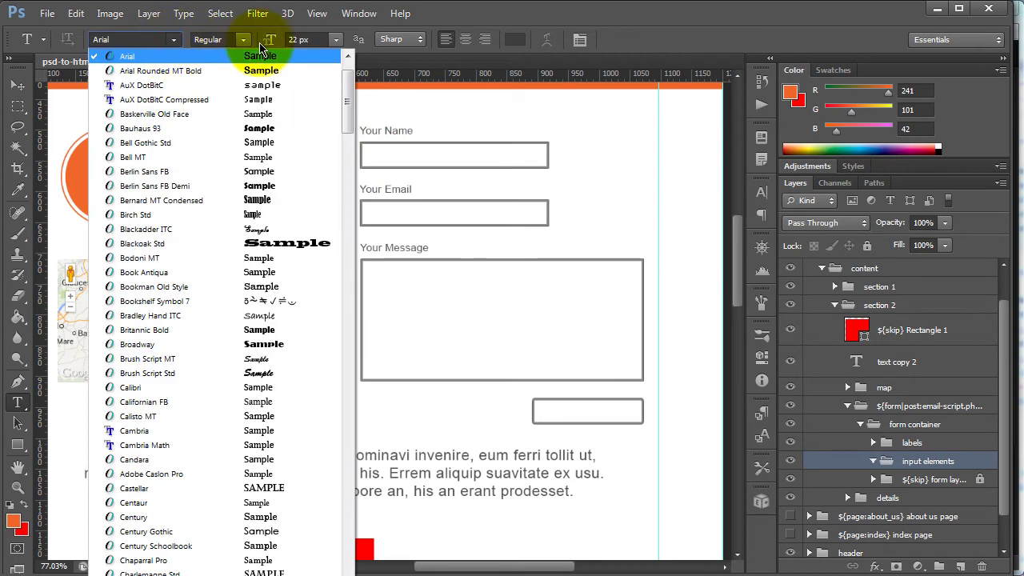
pyautogui.click(341, 41)
pyautogui.click(341, 41)
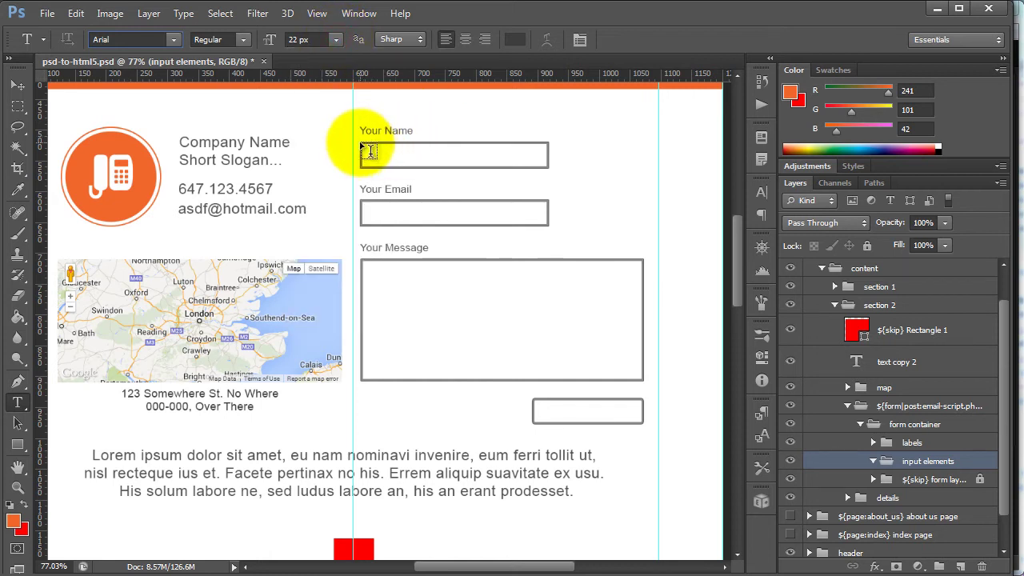
pyautogui.moveTo(361, 144); pyautogui.dragTo(551, 171)
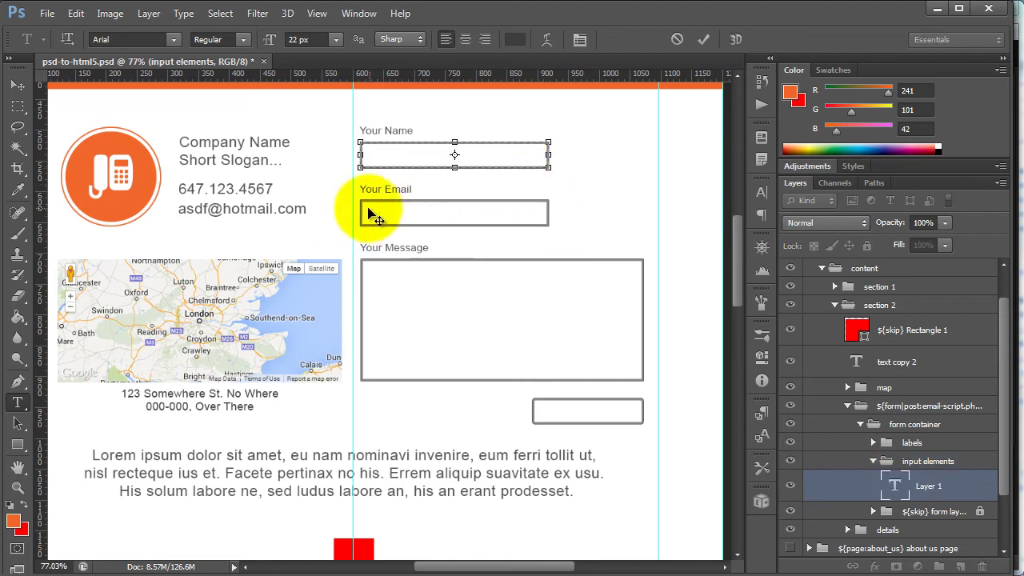
pyautogui.click(451, 155)
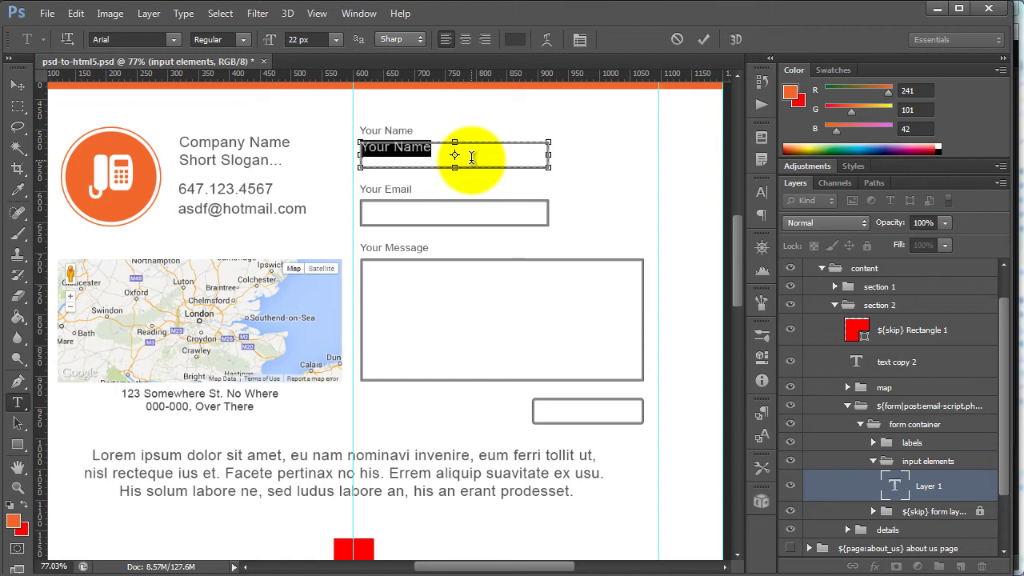
pyautogui.write('Enter')
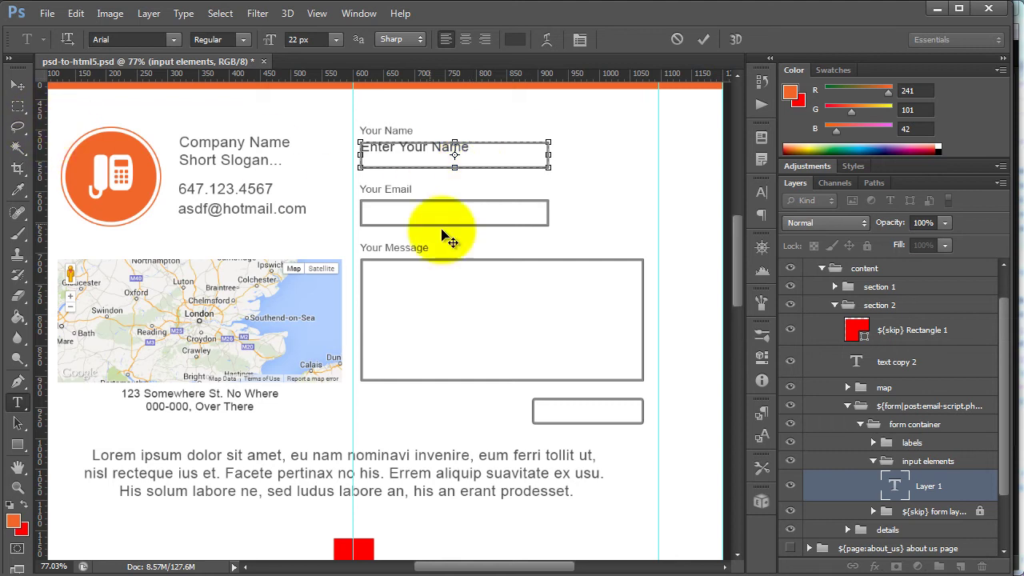
pyautogui.hotkey('ctrl', 'Return')
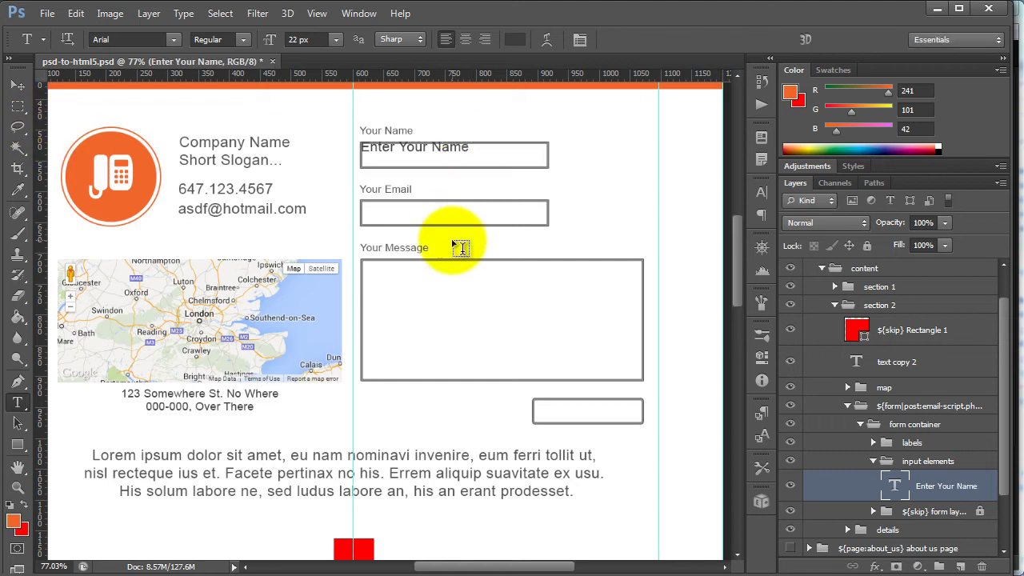
# - Add a text box covering the Your Email field, containing "Enter Your Email"
pyautogui.click(373, 206)
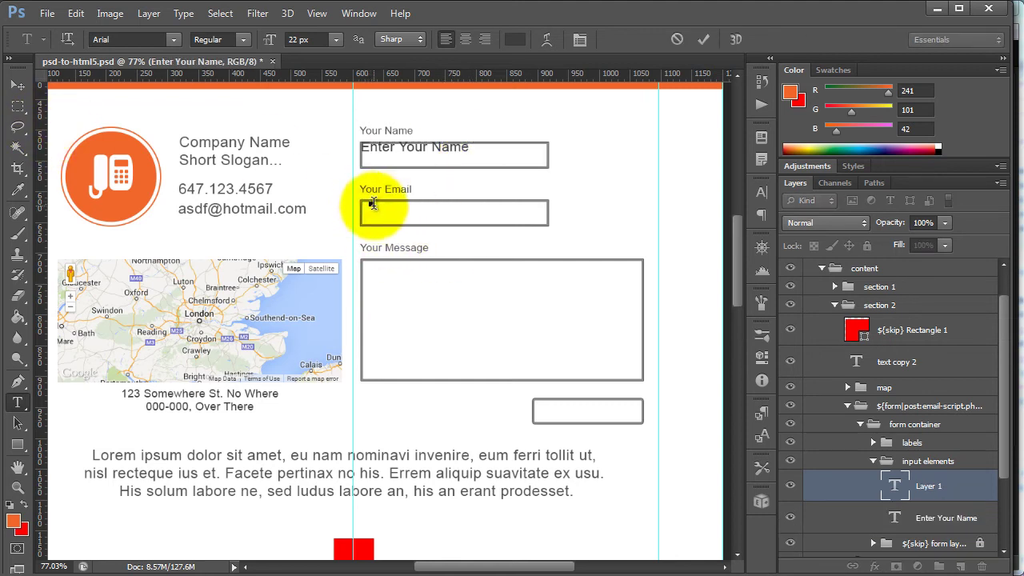
pyautogui.press('Escape')
pyautogui.moveTo(361, 200); pyautogui.dragTo(549, 225)
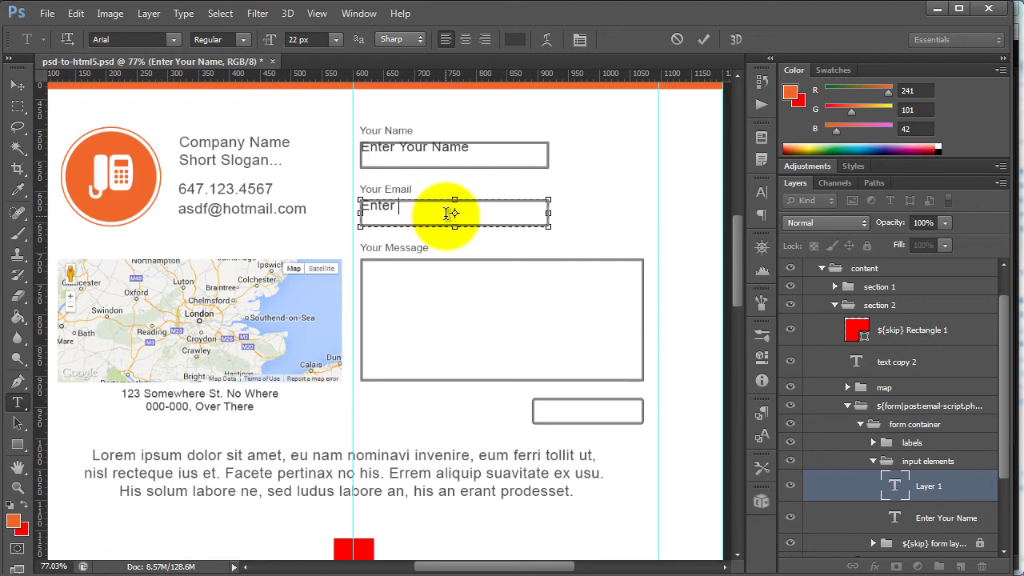
pyautogui.write('Enter Your Email')
pyautogui.click(434, 331)
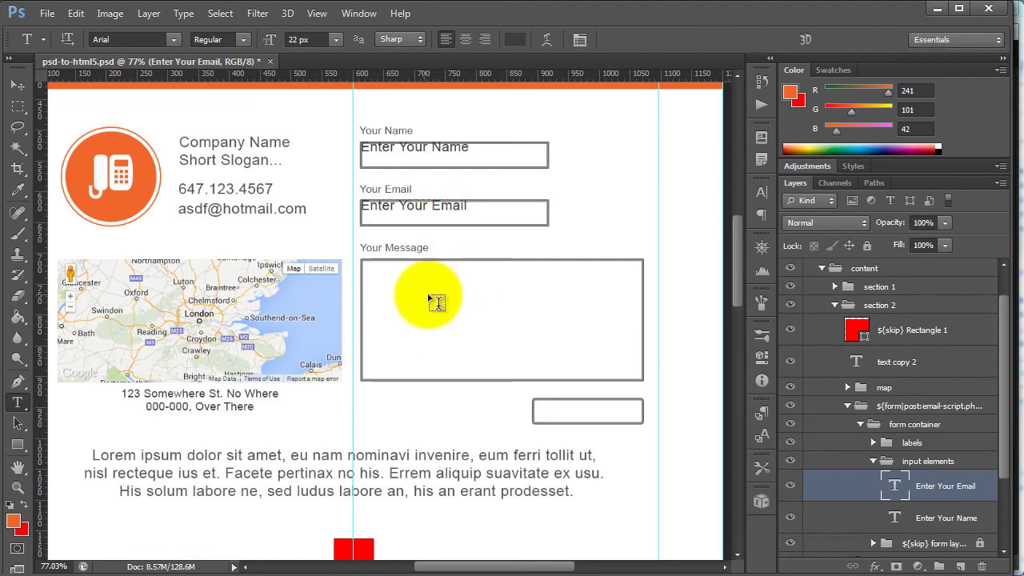
# - Add a text box filling the large Your Message field, containing "Enter Your Message"
pyautogui.moveTo(364, 265); pyautogui.dragTo(639, 376)
pyautogui.click(530, 316)
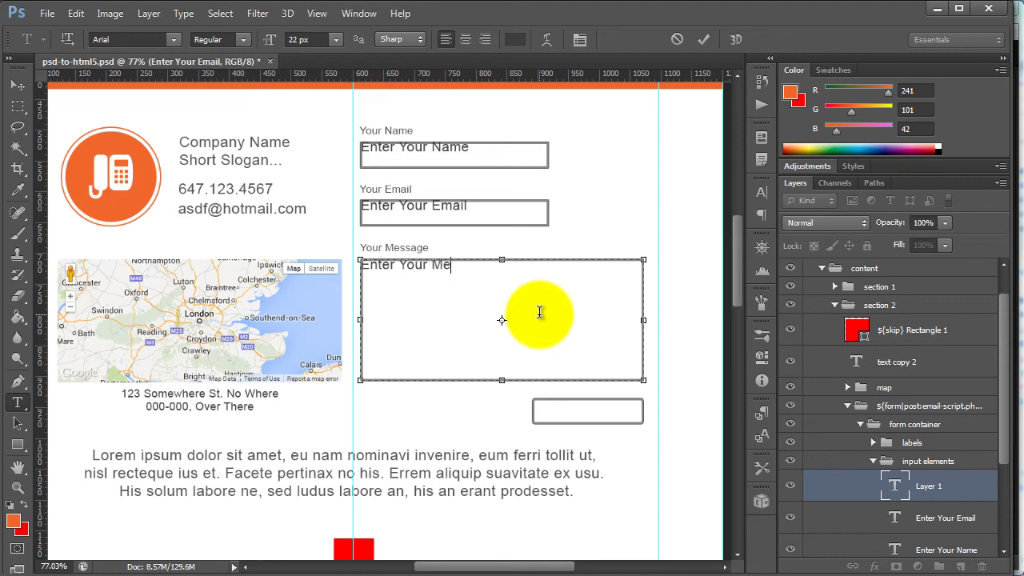
pyautogui.write('Enter Your Message')
pyautogui.hotkey('ctrl', 'Return')
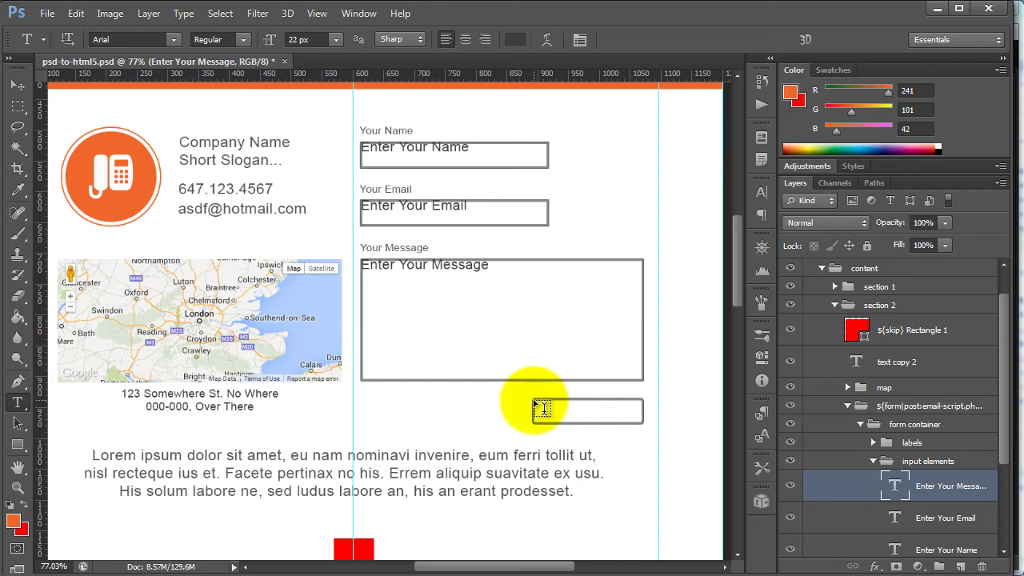
# - Add a text box over the small button outline below the message field, containing "Submit"
pyautogui.moveTo(533, 400); pyautogui.dragTo(644, 423)
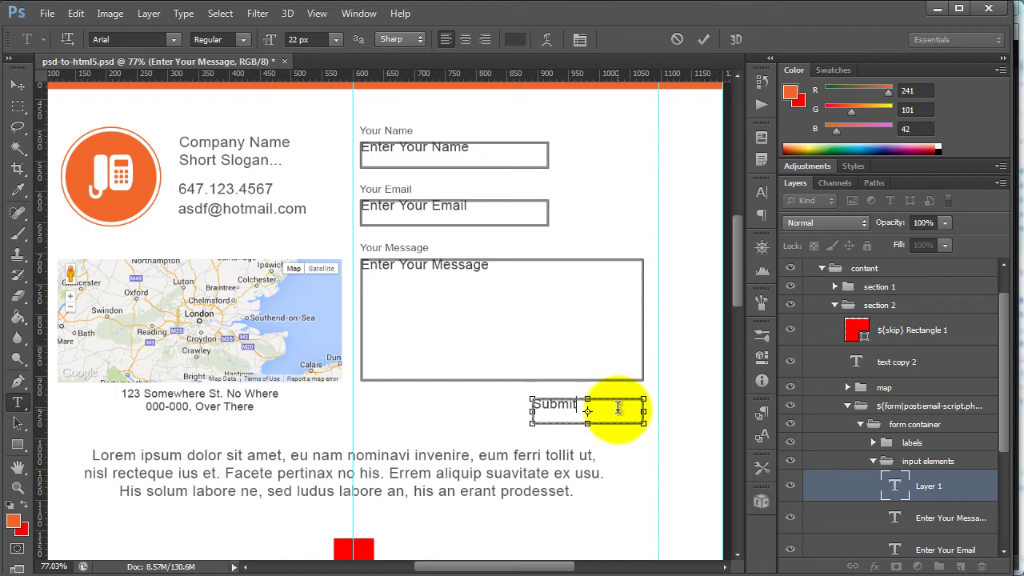
pyautogui.click(18, 85)
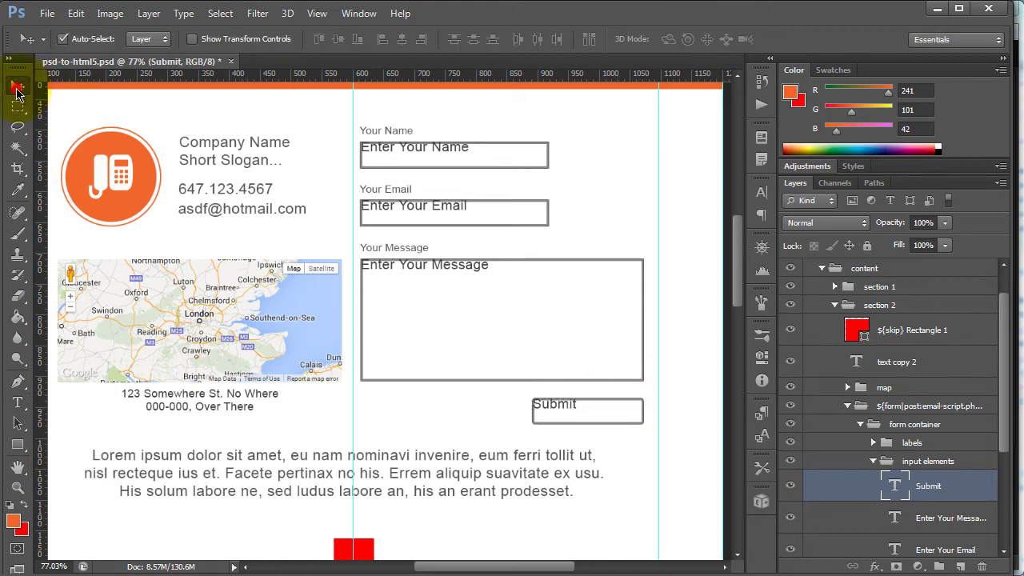
pyautogui.click(567, 409)
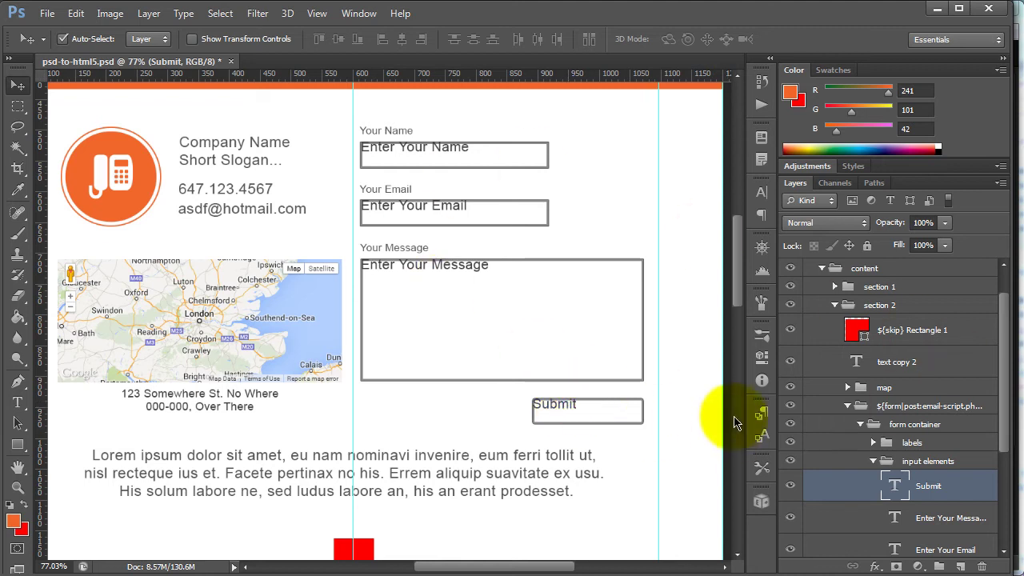
# - Rename the name field's text layer to "${input:text} Enter Your Name"
pyautogui.scroll(-3, 1007, 350)
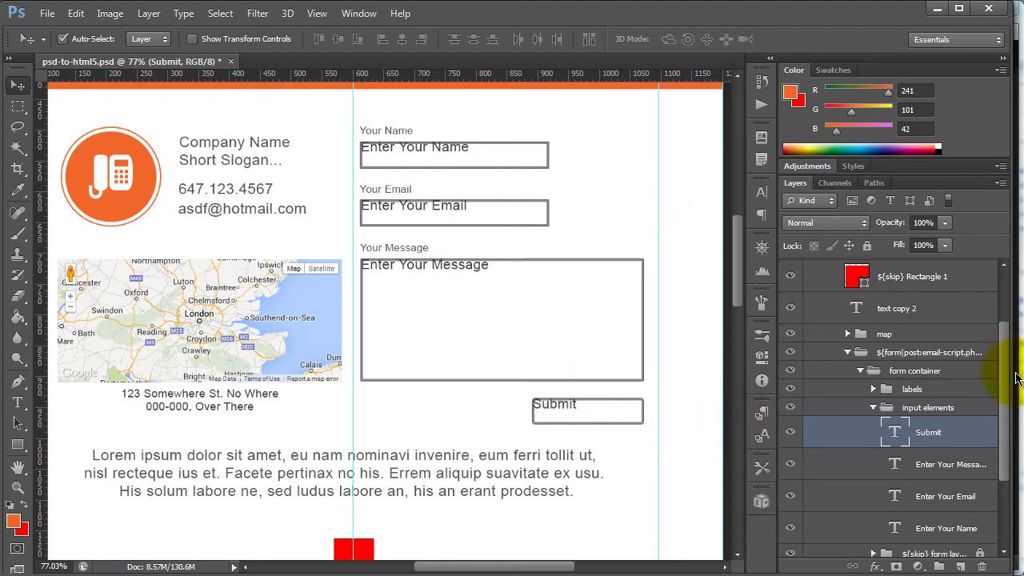
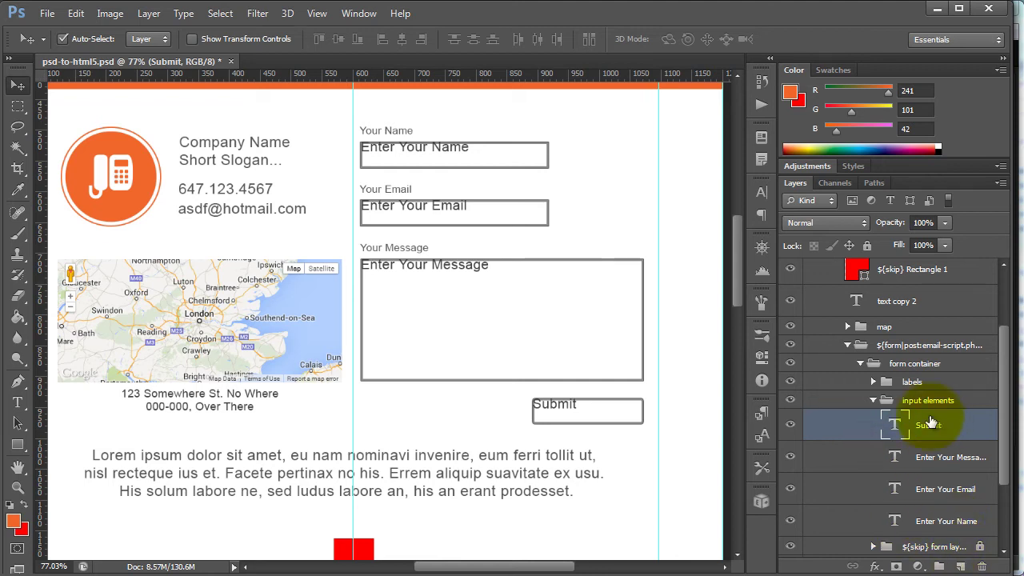
pyautogui.click(439, 148)
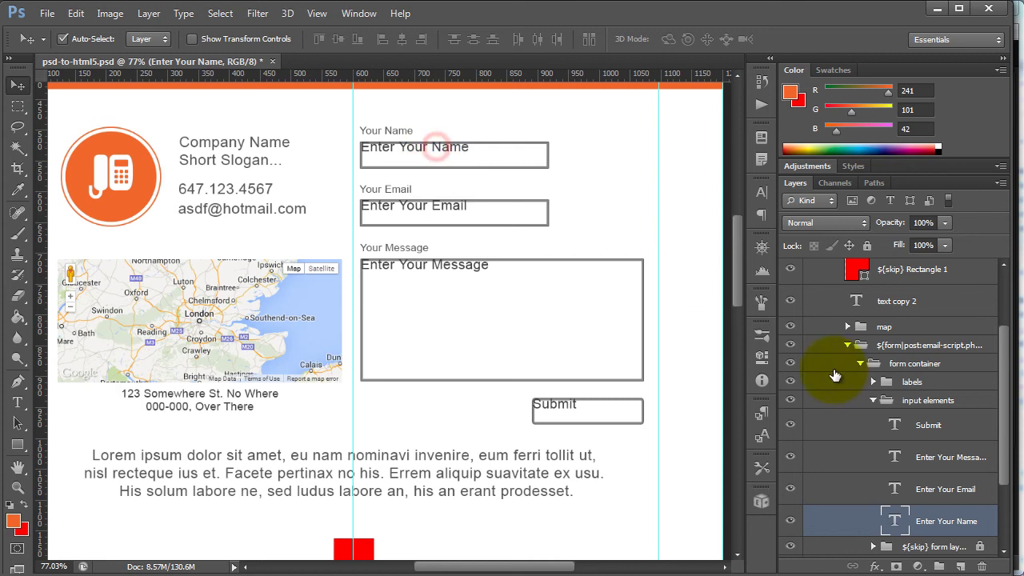
pyautogui.scroll(-1, 955, 512)
pyautogui.doubleClick(946, 504)
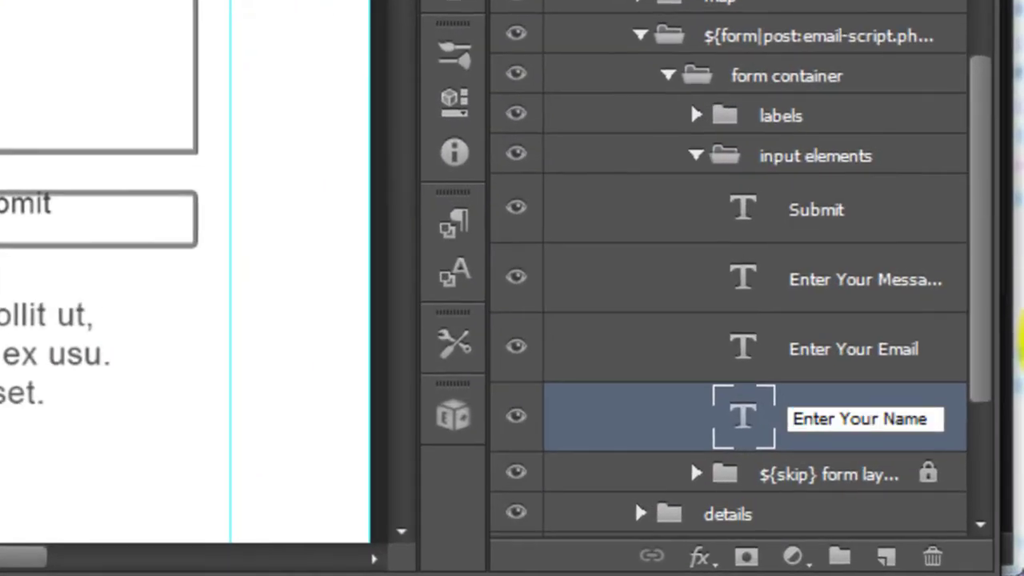
pyautogui.write('${} ')
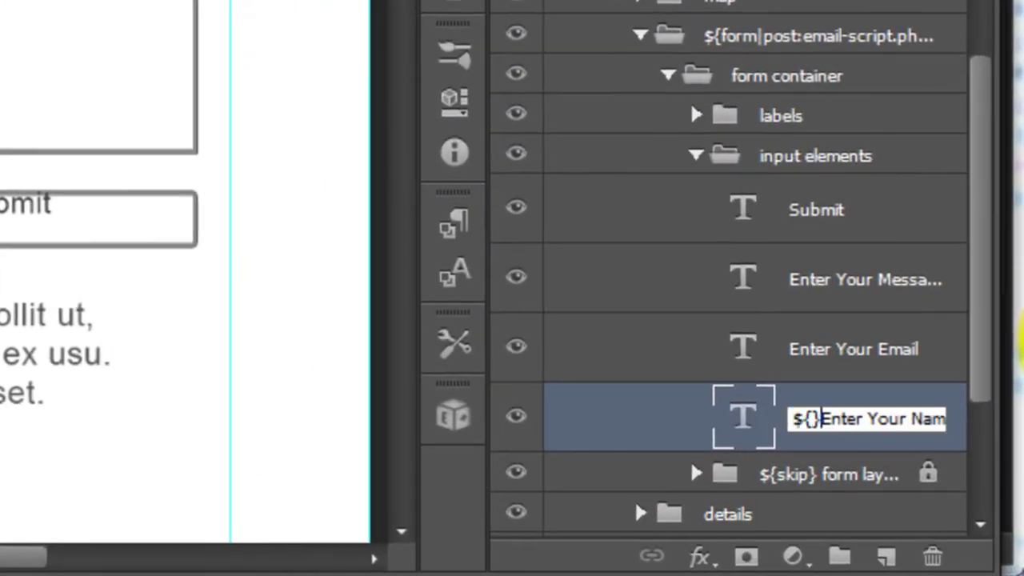
pyautogui.write('input:text')
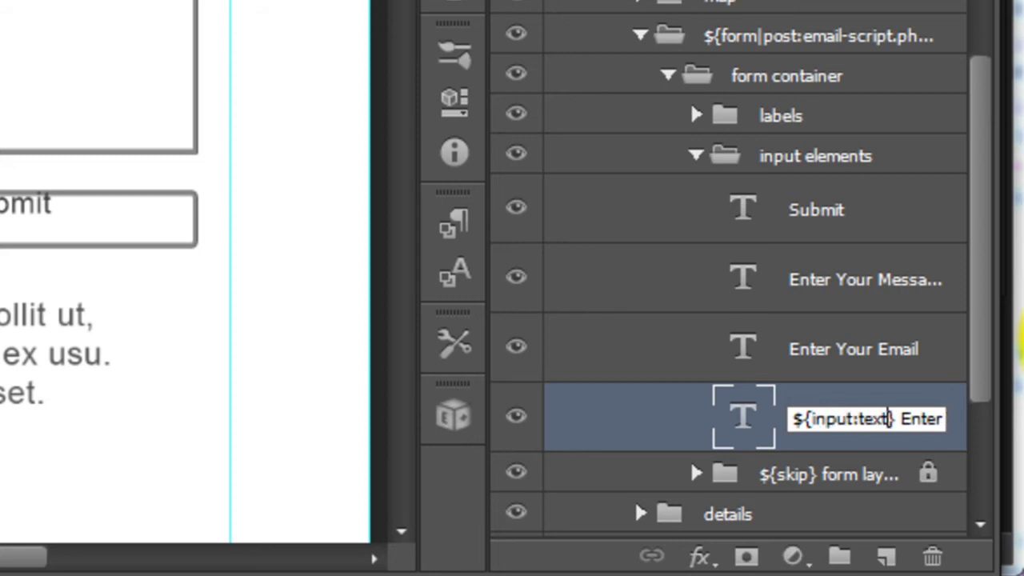
pyautogui.press('Return')
pyautogui.doubleClick(904, 421)
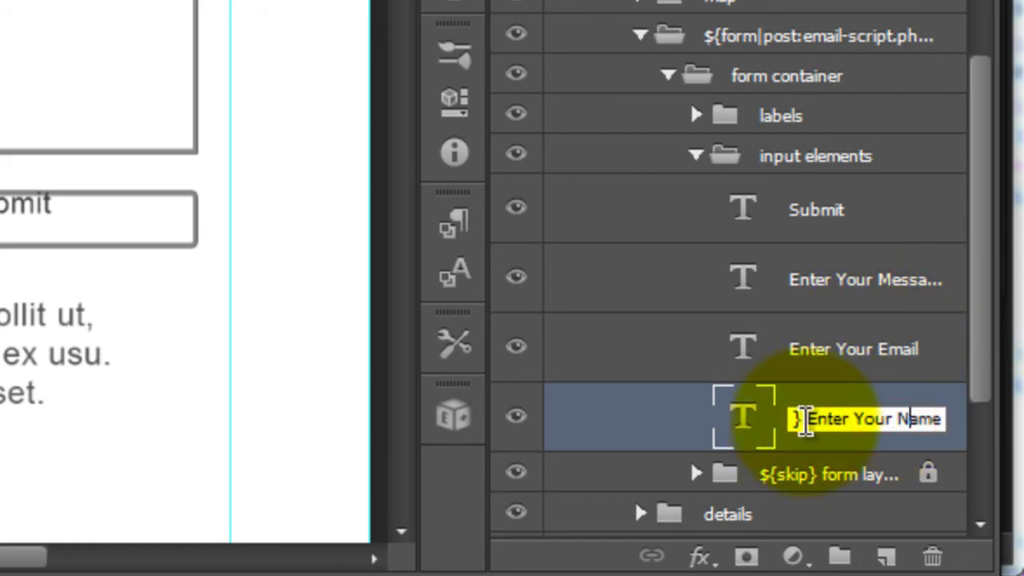
pyautogui.moveTo(801, 418); pyautogui.dragTo(697, 418)
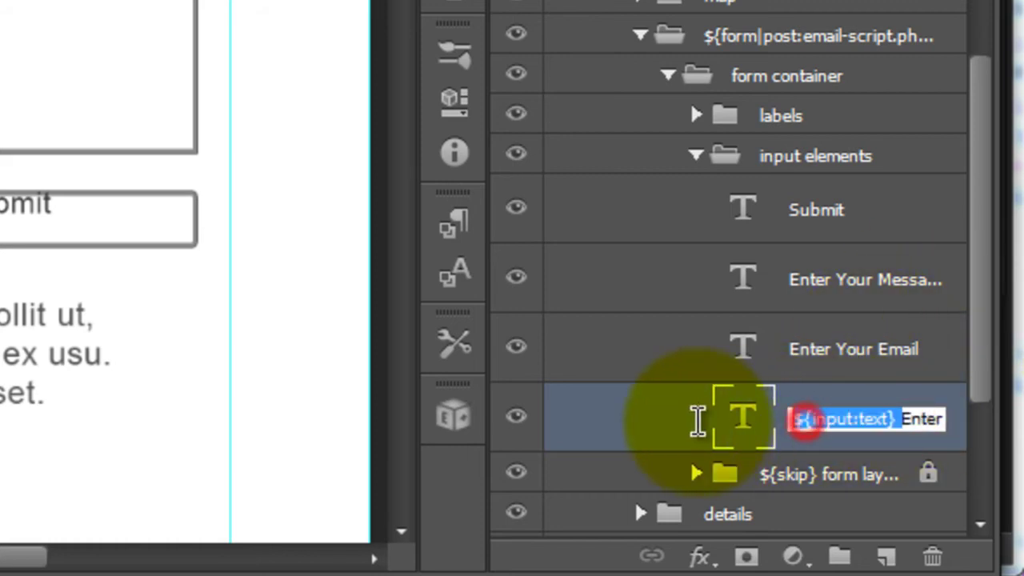
# - Rename the email field's text layer to "${input:email} Enter Your Email"
pyautogui.doubleClick(824, 354)
pyautogui.click(791, 352)
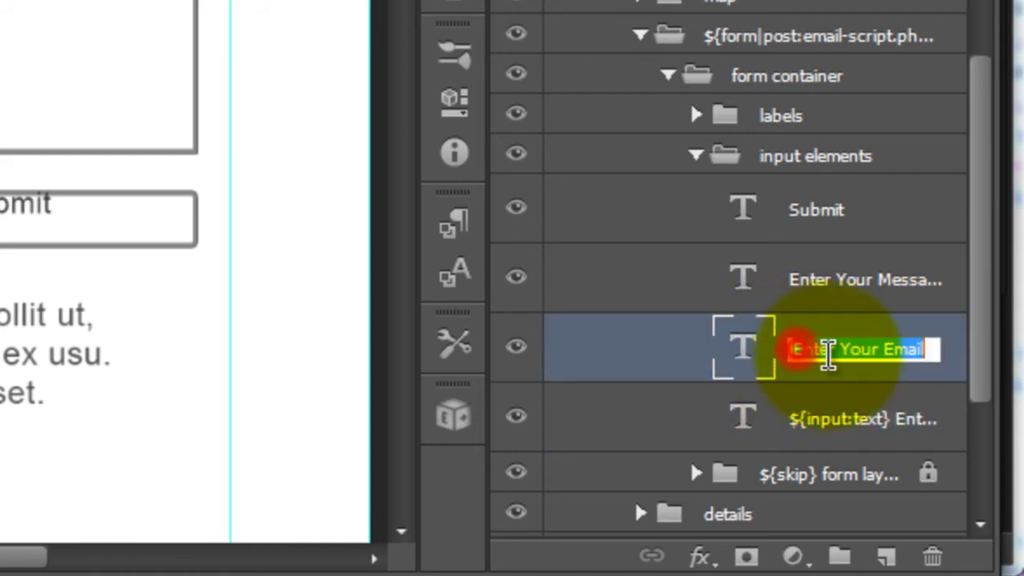
pyautogui.write('${} ')
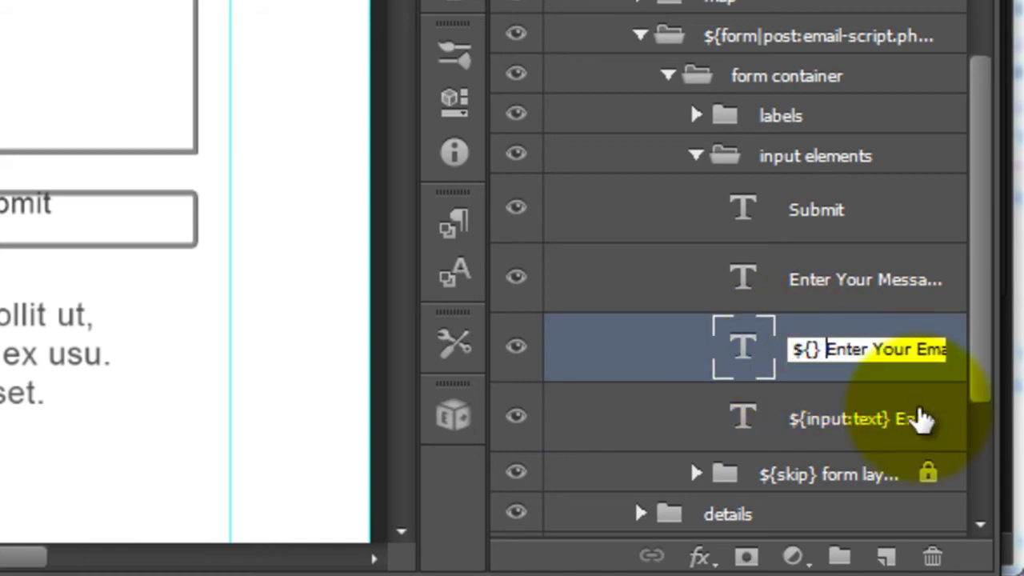
pyautogui.write('input:email} Ente')
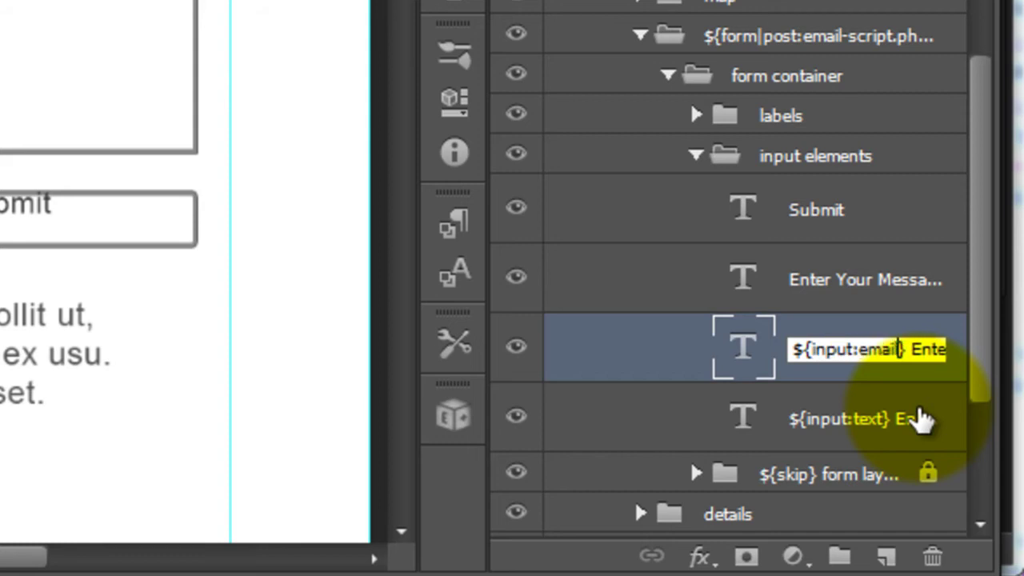
pyautogui.press('Return')
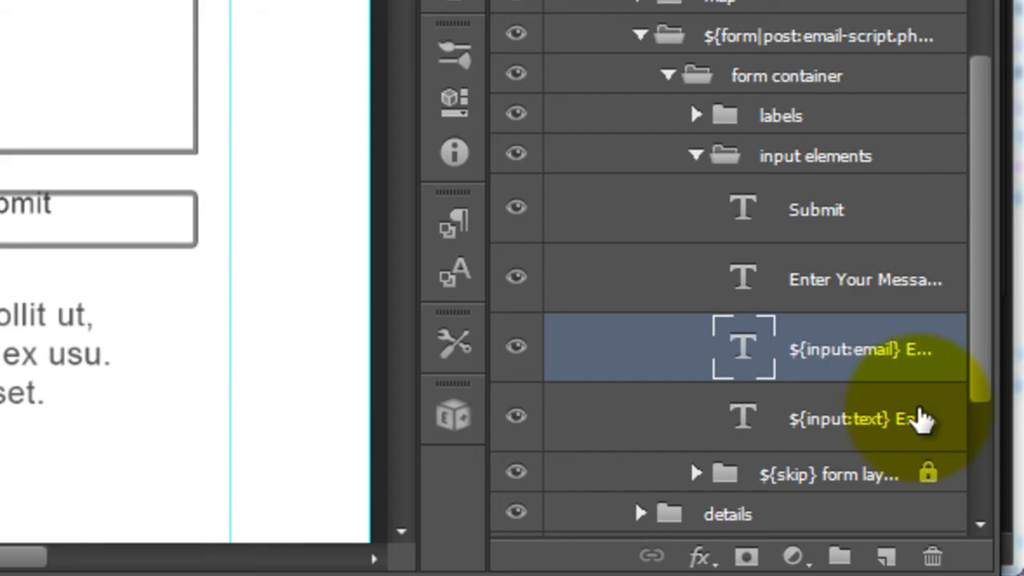
# - Rename the message field's text layer to "${input:textarea} Enter Your Message"
pyautogui.doubleClick(863, 282)
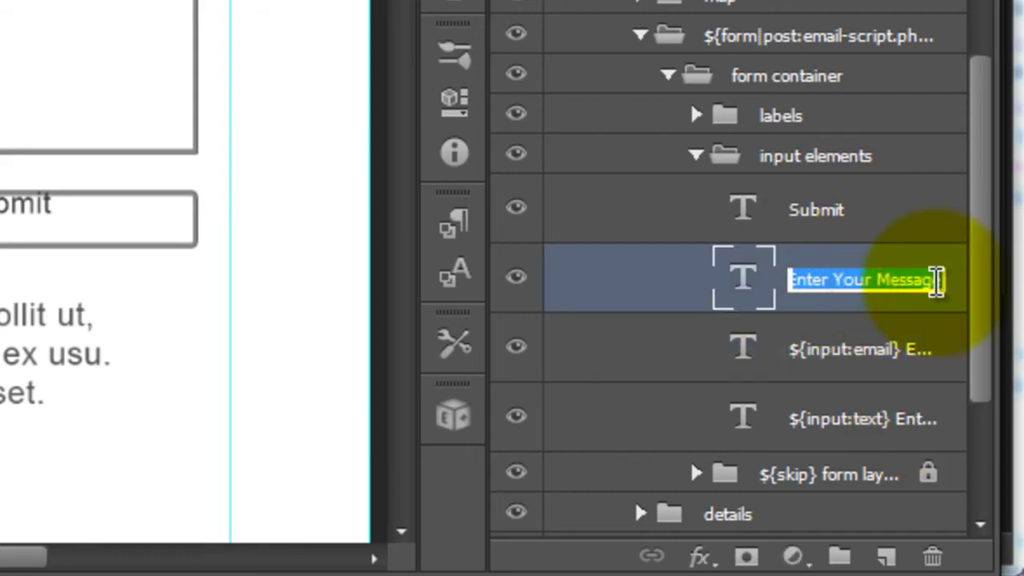
pyautogui.press('Home')
pyautogui.write('${}')
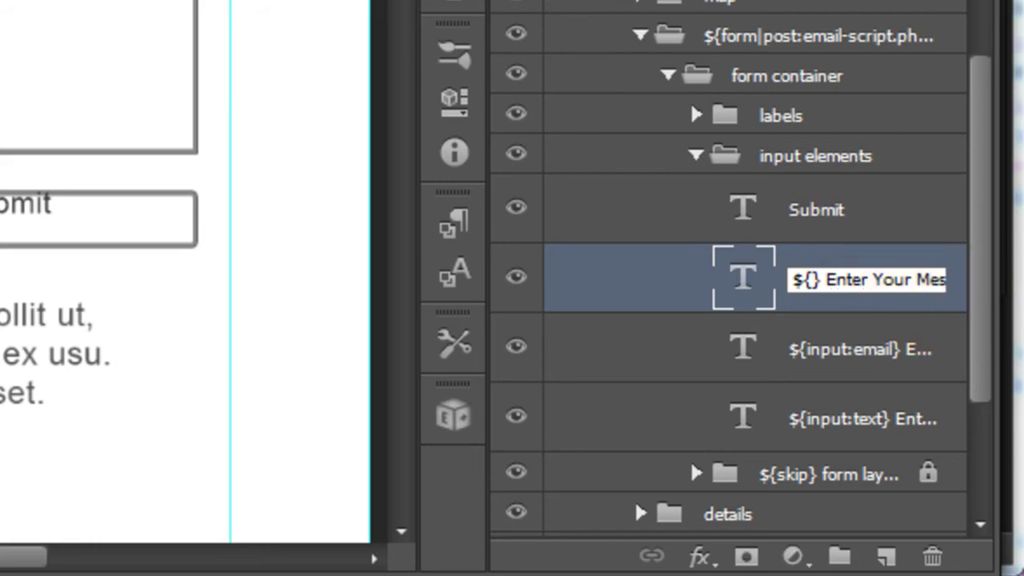
pyautogui.doubleClick(836, 276)
pyautogui.click(824, 277)
pyautogui.press('Home')
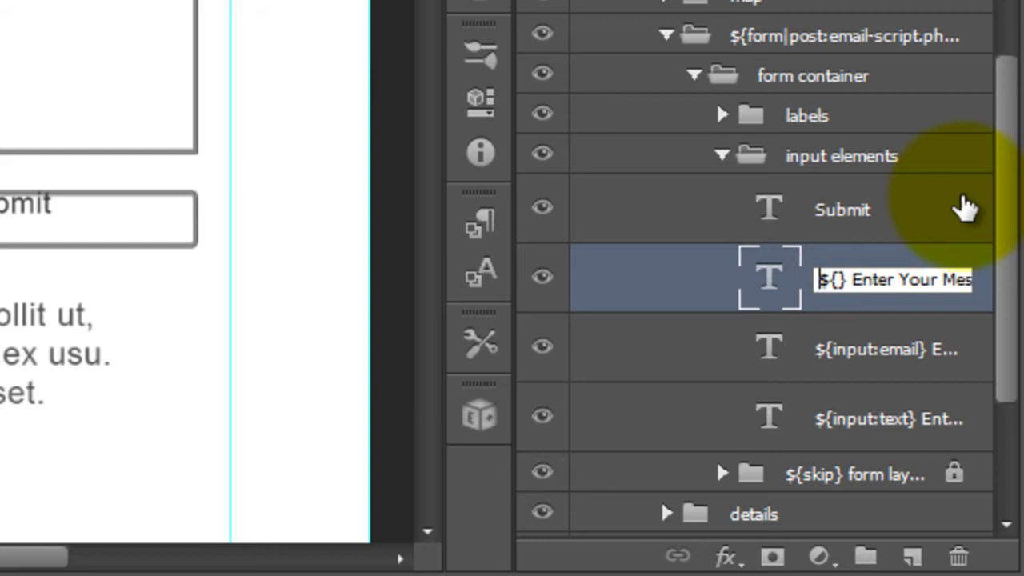
pyautogui.press('Right')
pyautogui.press('Right')
pyautogui.write('input')
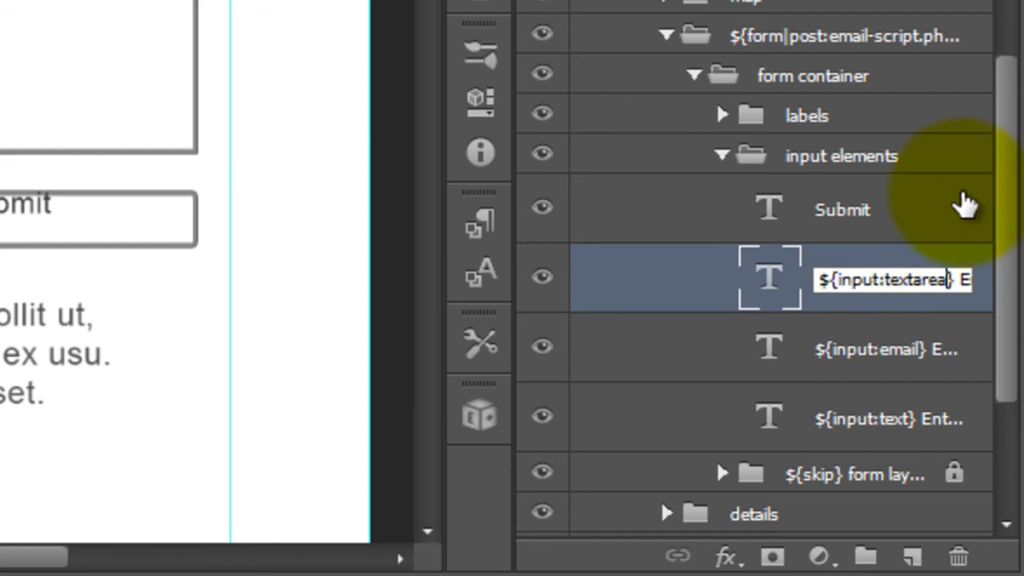
# - Rename the submit button's text layer to "${input:submit} Submit" and open the Export Kit panel
pyautogui.click(898, 203)
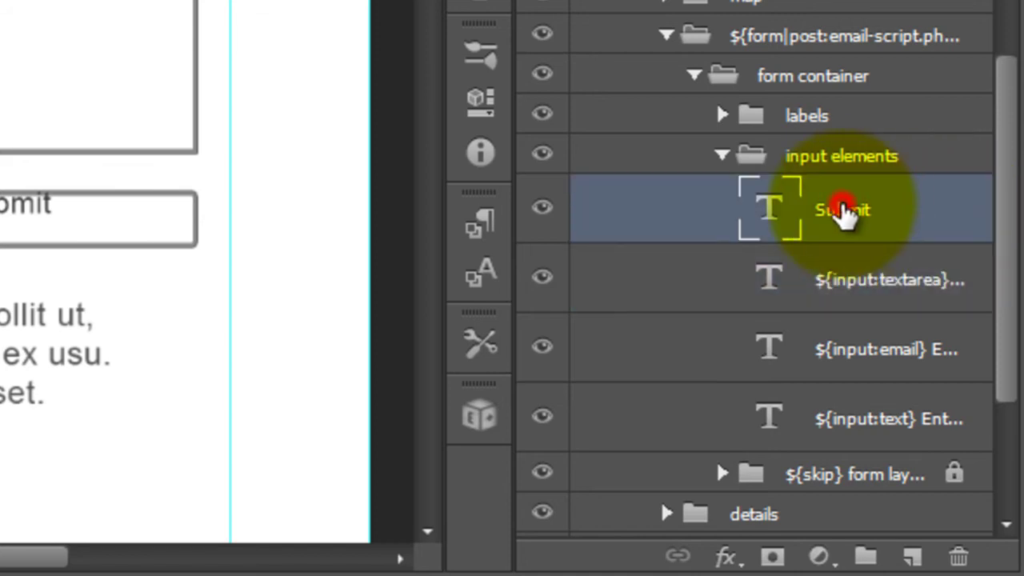
pyautogui.doubleClick(840, 210)
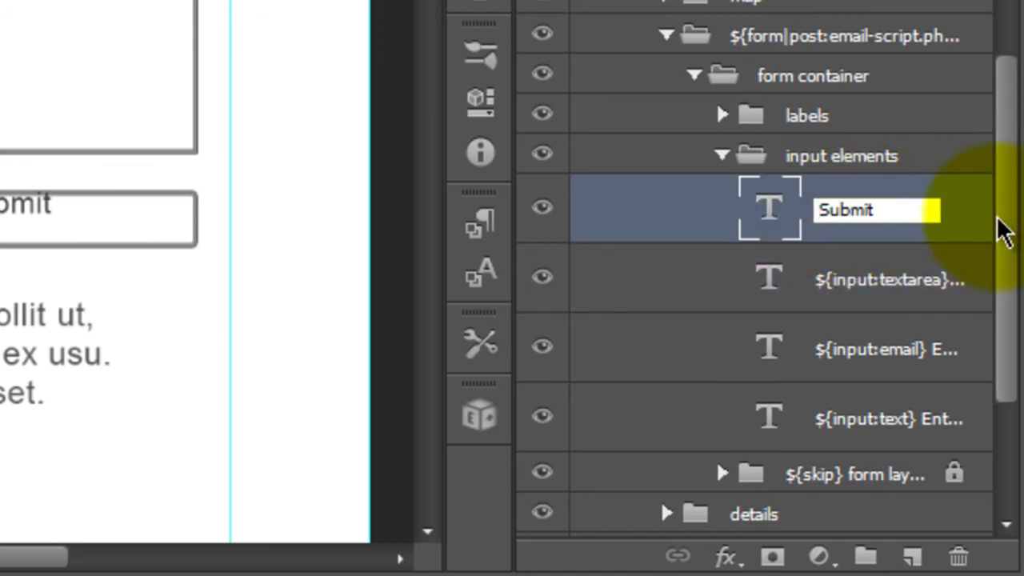
pyautogui.write('input:s')
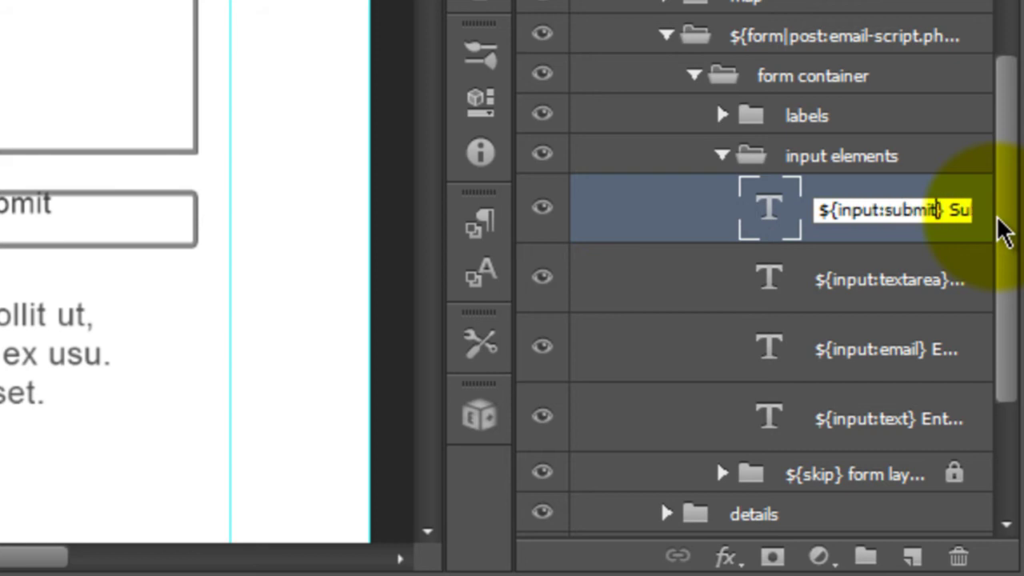
pyautogui.press('Return')
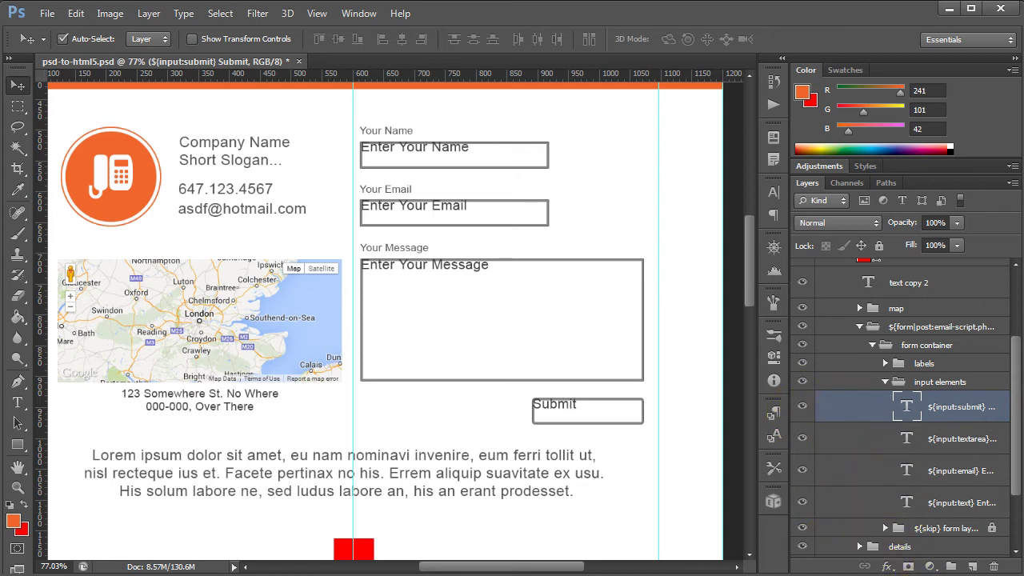
pyautogui.click(773, 501)
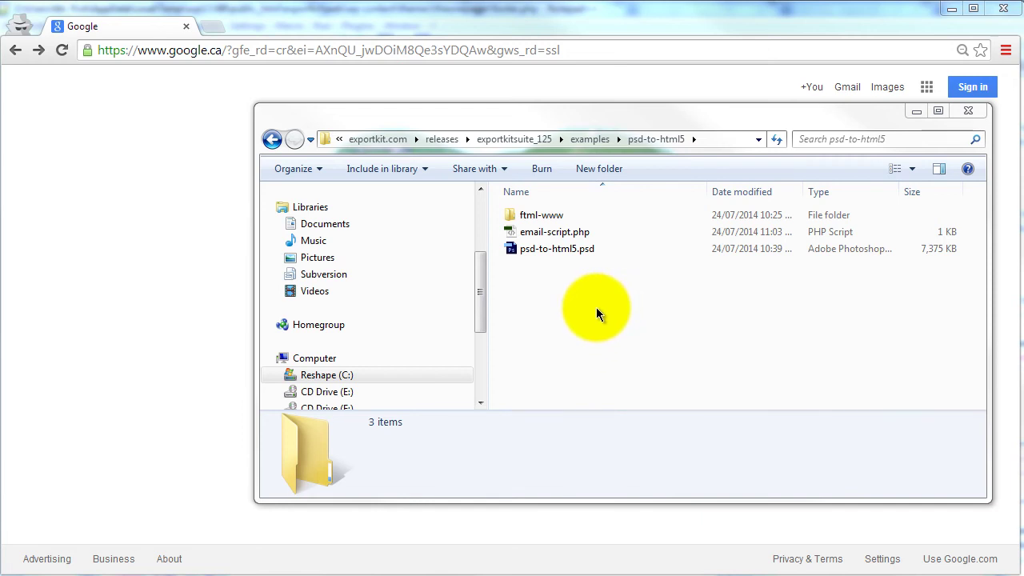
# - Switch to the psd-to-html5 folder and open email-script.php in Sublime Text
pyautogui.click(558, 234)
pyautogui.rightClick(558, 234)
pyautogui.click(658, 288)
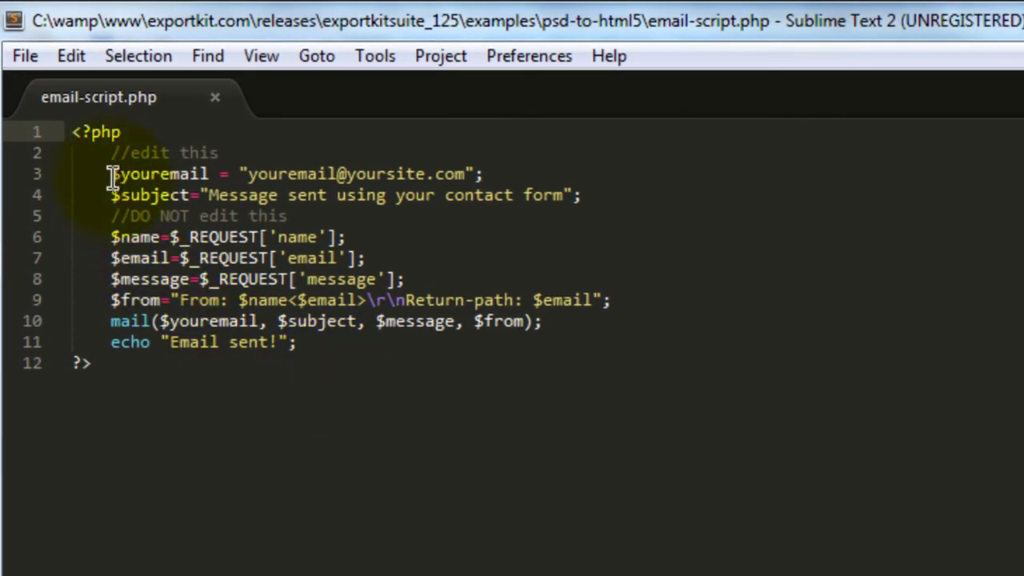
# - Examine the script's editable recipient and subject lines and its name, email and message request variables
pyautogui.click(109, 173)
pyautogui.moveTo(133, 178); pyautogui.dragTo(530, 169)
pyautogui.click(610, 189)
pyautogui.moveTo(610, 189); pyautogui.dragTo(113, 194)
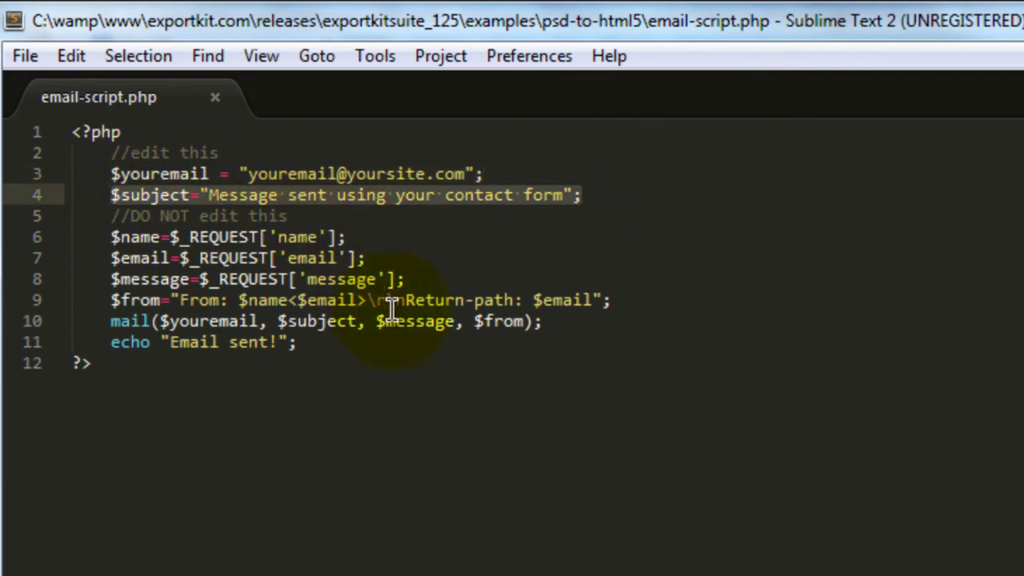
pyautogui.click(112, 236)
pyautogui.click(344, 258)
pyautogui.click(309, 279)
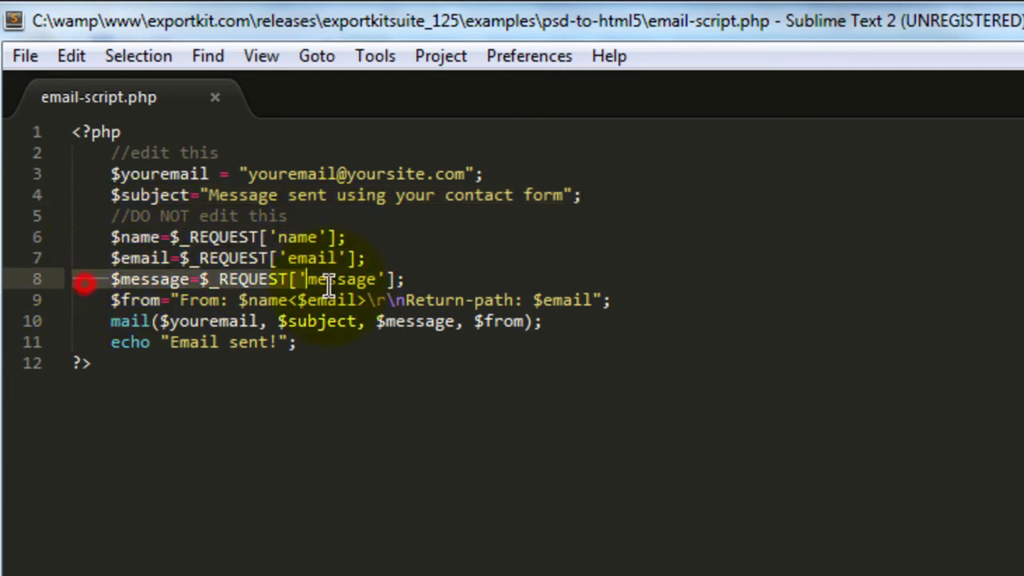
pyautogui.press('End')
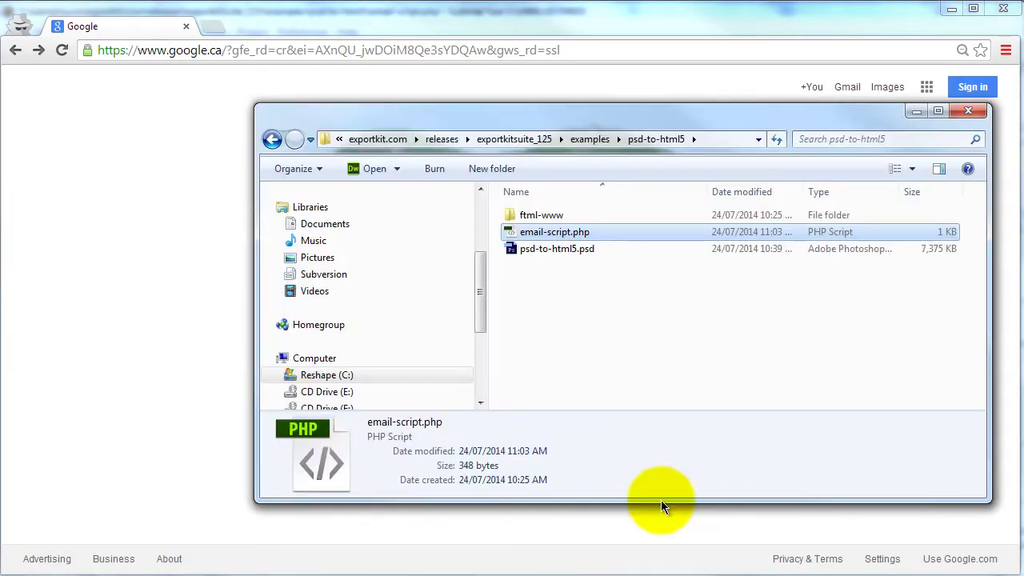
pyautogui.click(560, 344)
pyautogui.doubleClick(542, 213)
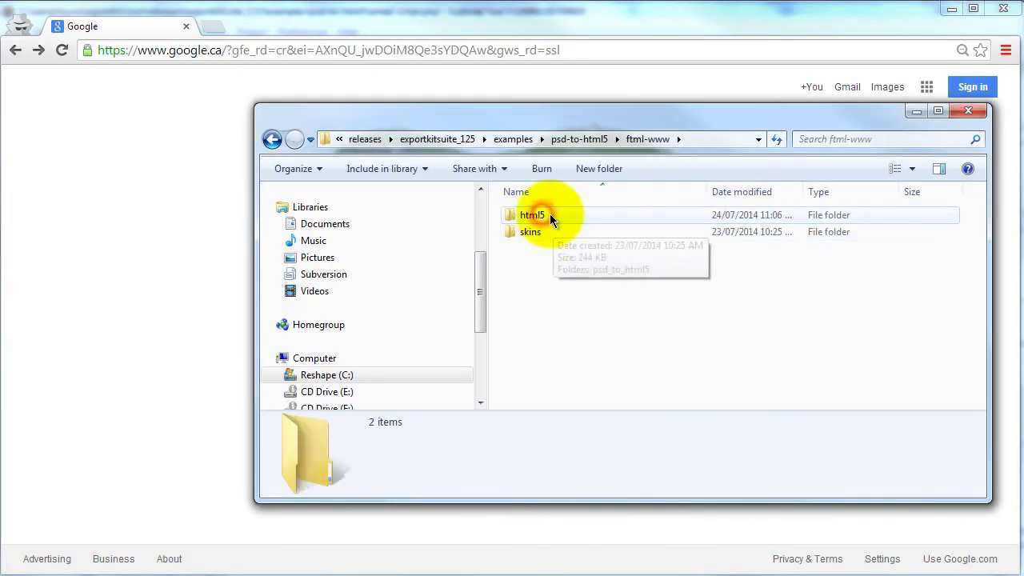
pyautogui.doubleClick(536, 215)
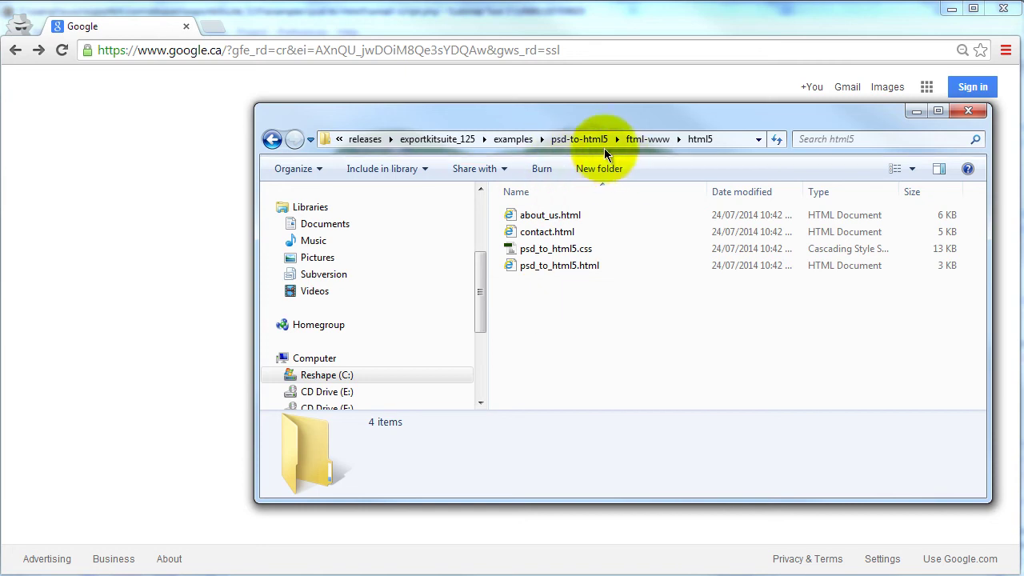
# - Copy email-script.php from the psd-to-html5 folder into the ftml-www html5 folder
pyautogui.click(581, 141)
pyautogui.click(554, 234)
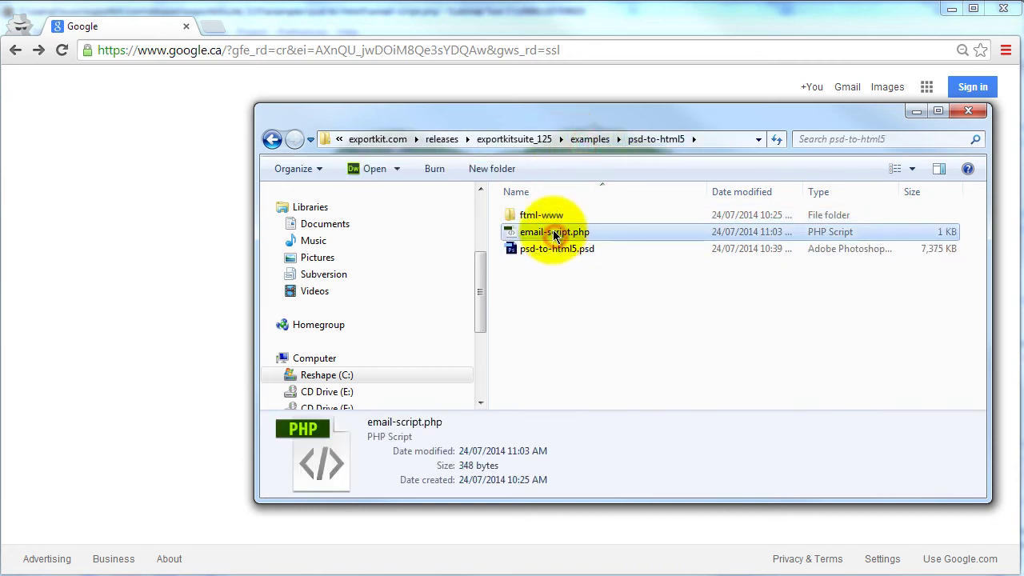
pyautogui.click(559, 214)
pyautogui.doubleClick(560, 215)
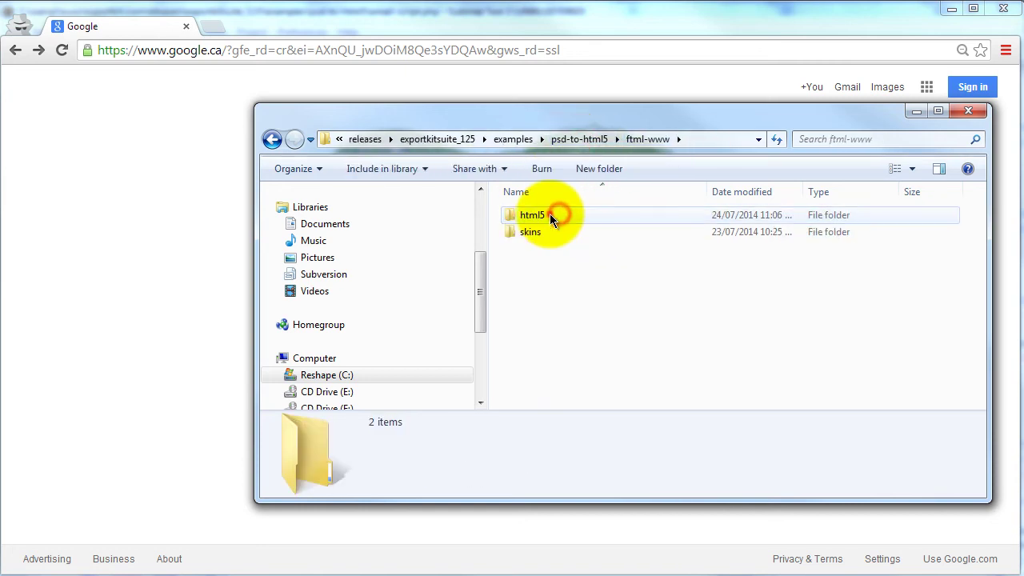
pyautogui.doubleClick(552, 215)
pyautogui.hotkey('ctrl', 'v')
pyautogui.click(601, 342)
# - Open psd_to_html5.html in Chrome and go to its Contact page to view the form
pyautogui.moveTo(570, 284); pyautogui.dragTo(144, 124)
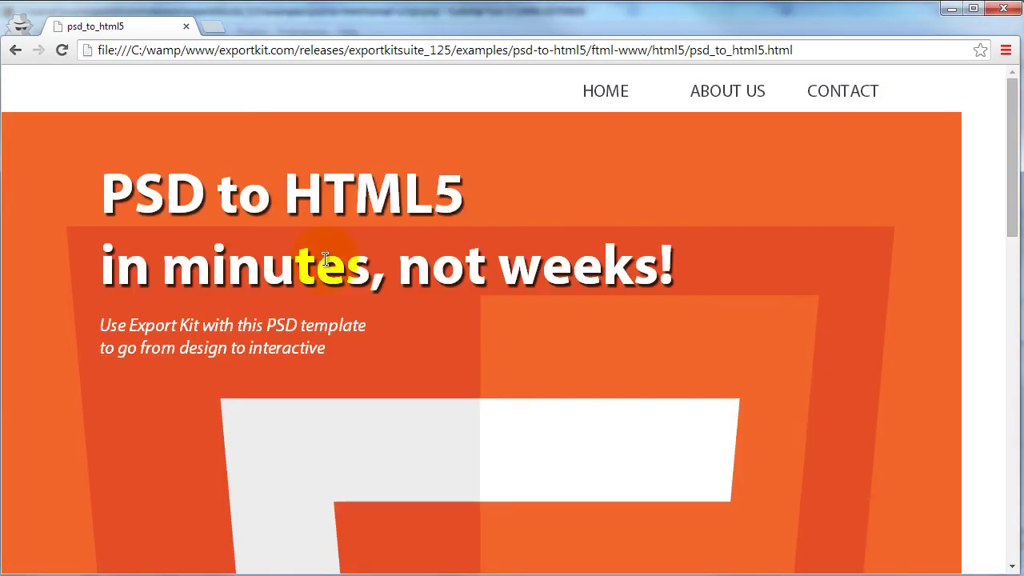
pyautogui.click(849, 93)
pyautogui.scroll(-5, 796, 240)
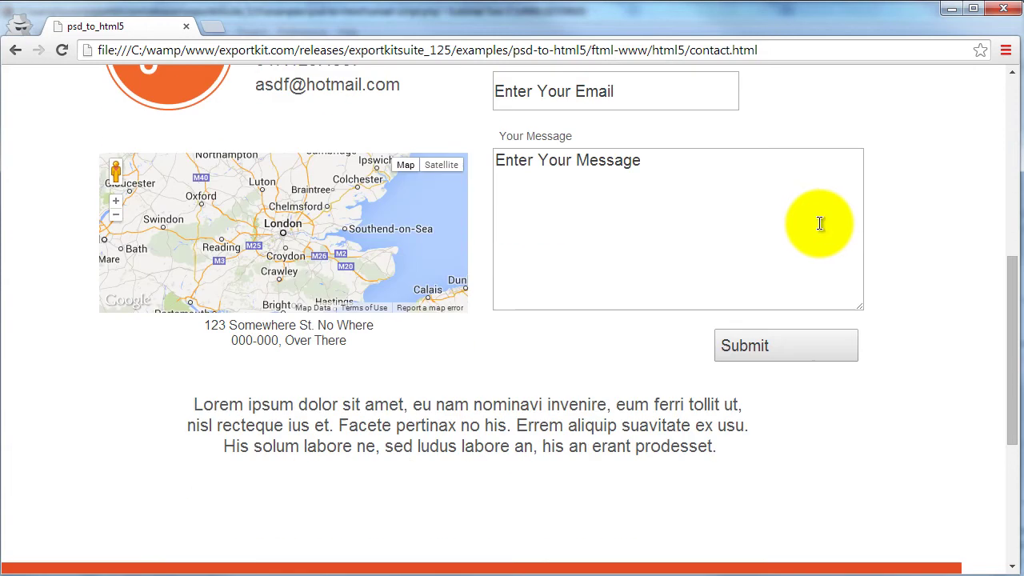
# - Check the contact form's fields and submit the form with the default email text to test its validation
pyautogui.scroll(3, 880, 240)
pyautogui.click(679, 262)
pyautogui.click(701, 329)
pyautogui.scroll(-2, 800, 320)
pyautogui.click(705, 279)
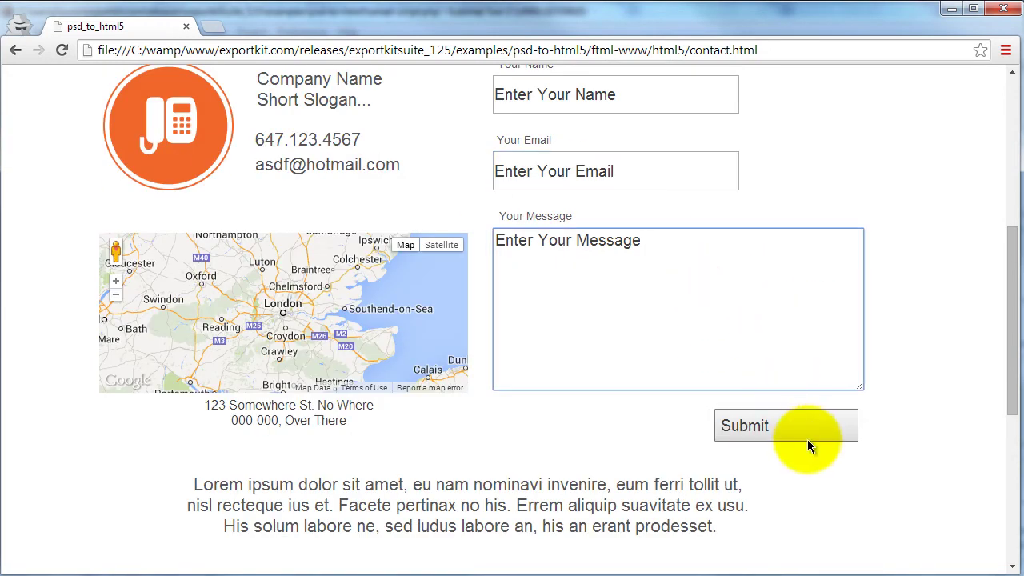
pyautogui.click(693, 307)
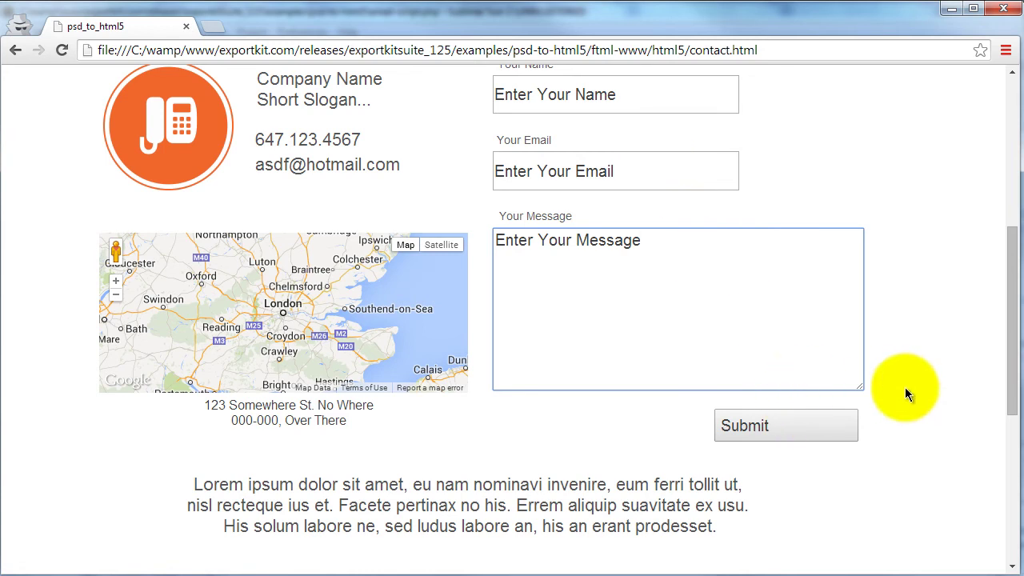
pyautogui.scroll(1, 897, 401)
pyautogui.click(789, 513)
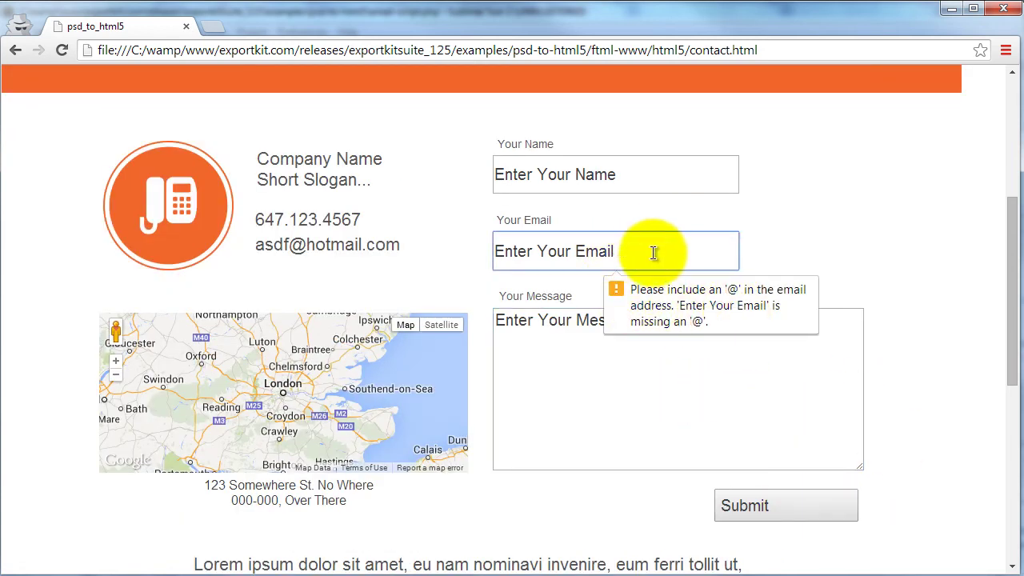
pyautogui.click(713, 251)
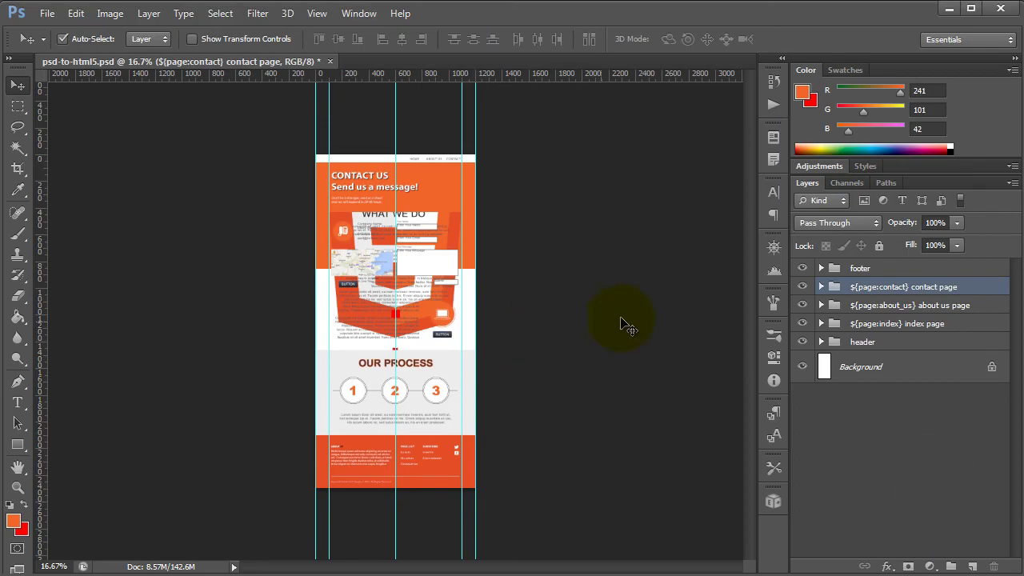
# - Switch to Photoshop, hide the about us and index page groups, and select the contact form's "Enter Your Email" text layer
pyautogui.click(802, 323)
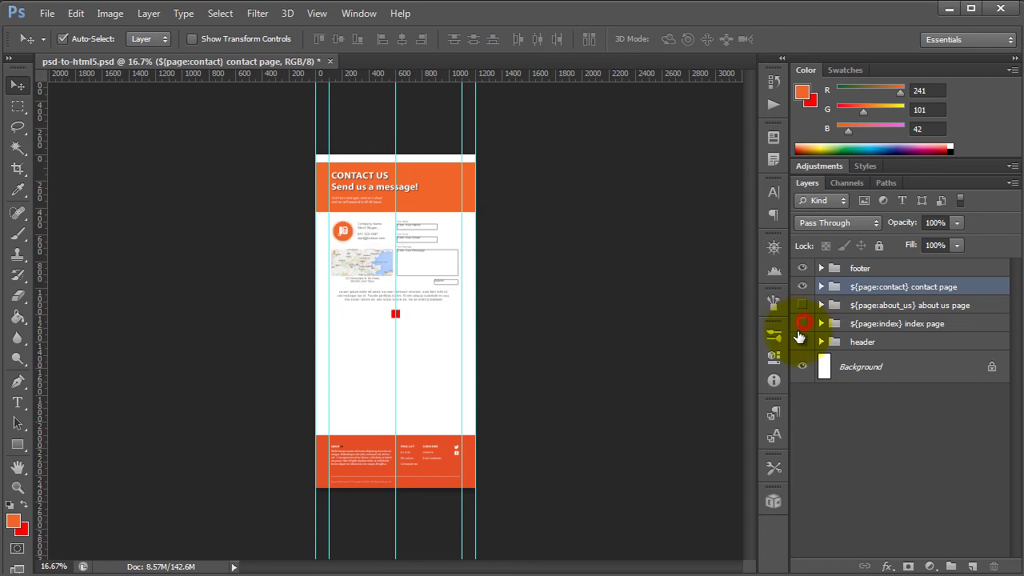
pyautogui.click(517, 297)
pyautogui.hotkey('ctrl', '+')
pyautogui.scroll(6, 426, 229)
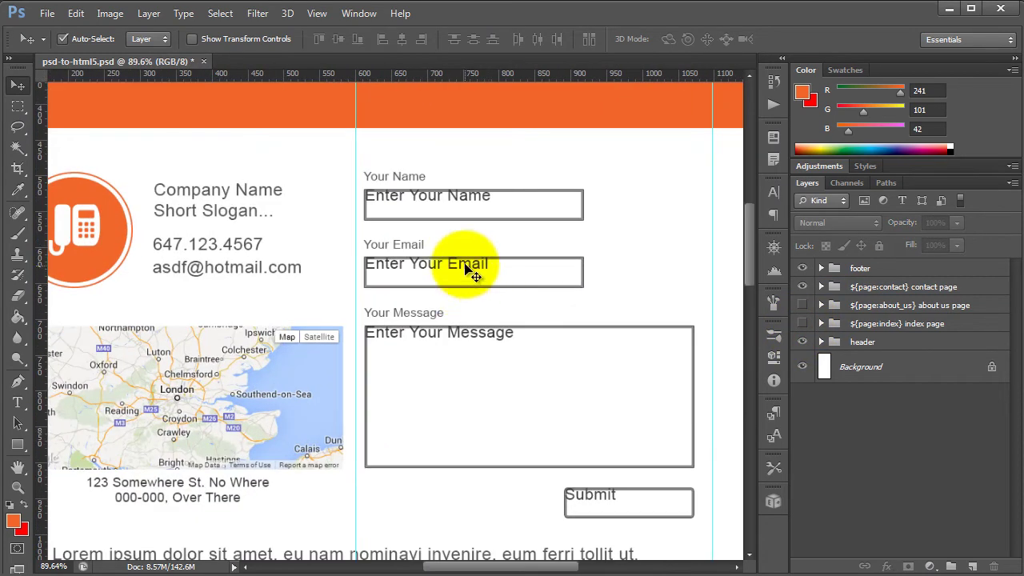
pyautogui.click(471, 268)
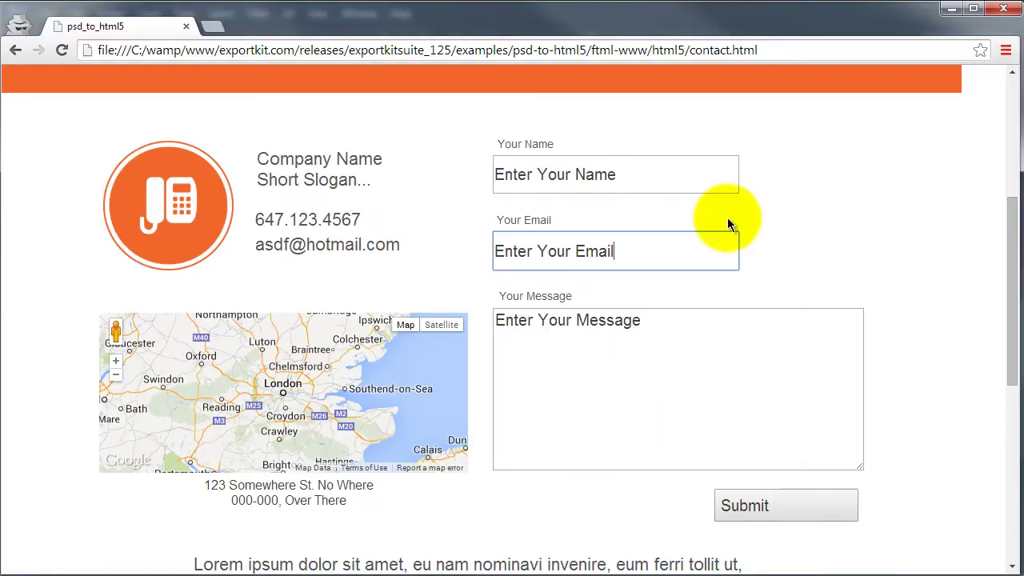
# - Switch to Chrome, test the name and email fields, and enter several lines of sample text in the message field
pyautogui.click(659, 177)
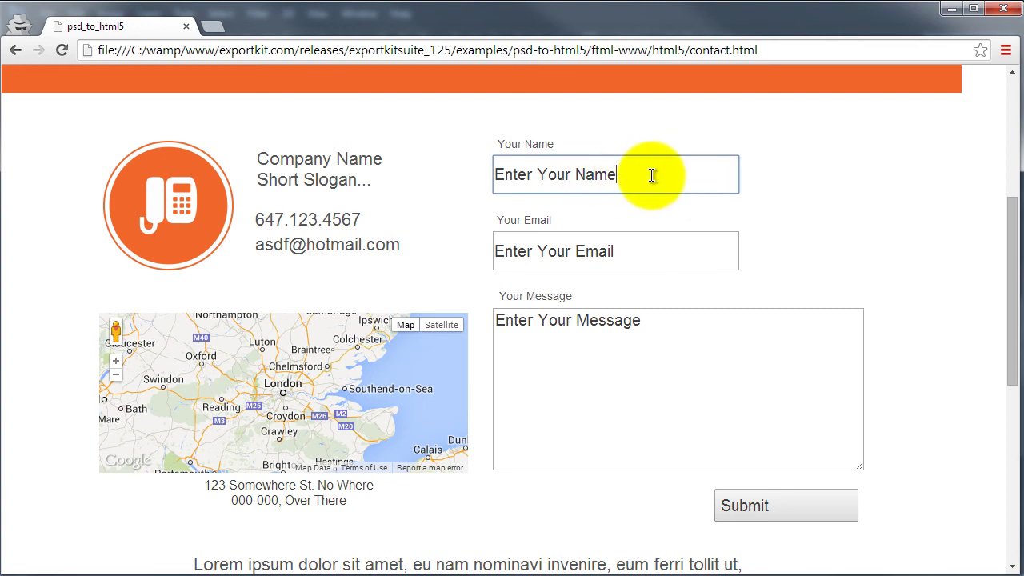
pyautogui.tripleClick(713, 168)
pyautogui.click(653, 245)
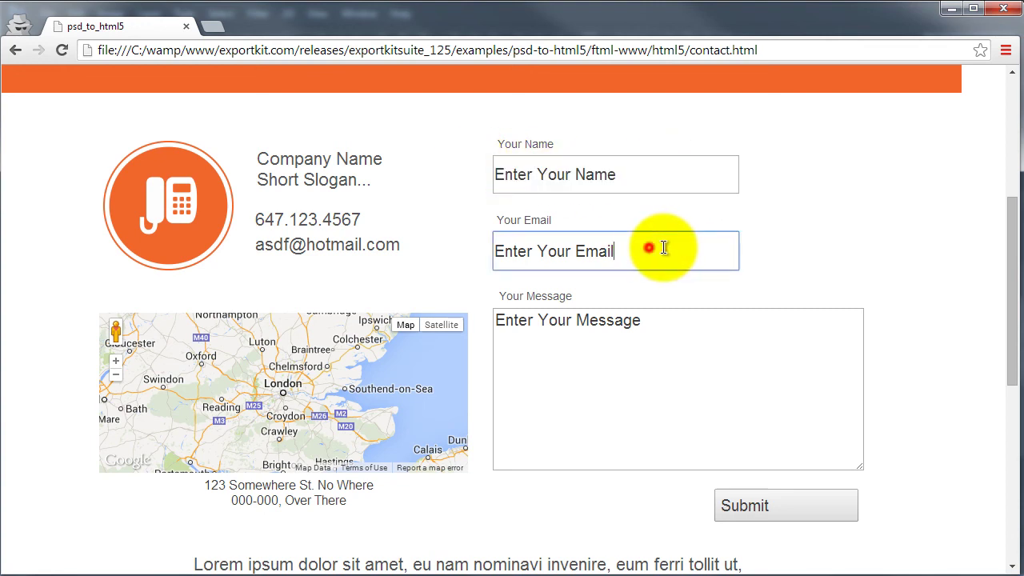
pyautogui.tripleClick(693, 249)
pyautogui.click(735, 366)
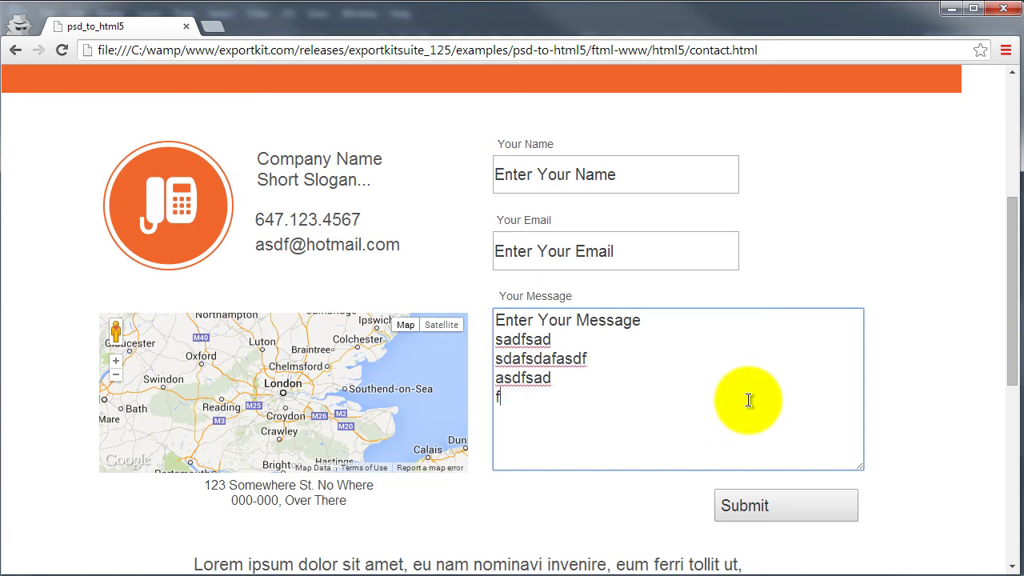
pyautogui.write('fd')
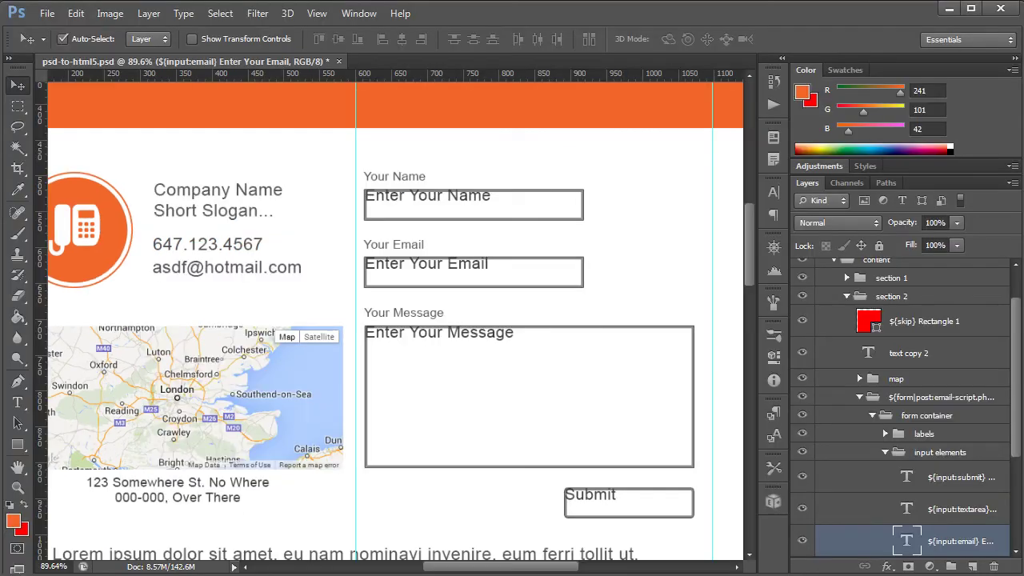
# - Switch to Photoshop and select the "${input:textarea}" layer behind the "Enter Your Message" text to inspect its tag
pyautogui.scroll(-2, 937, 492)
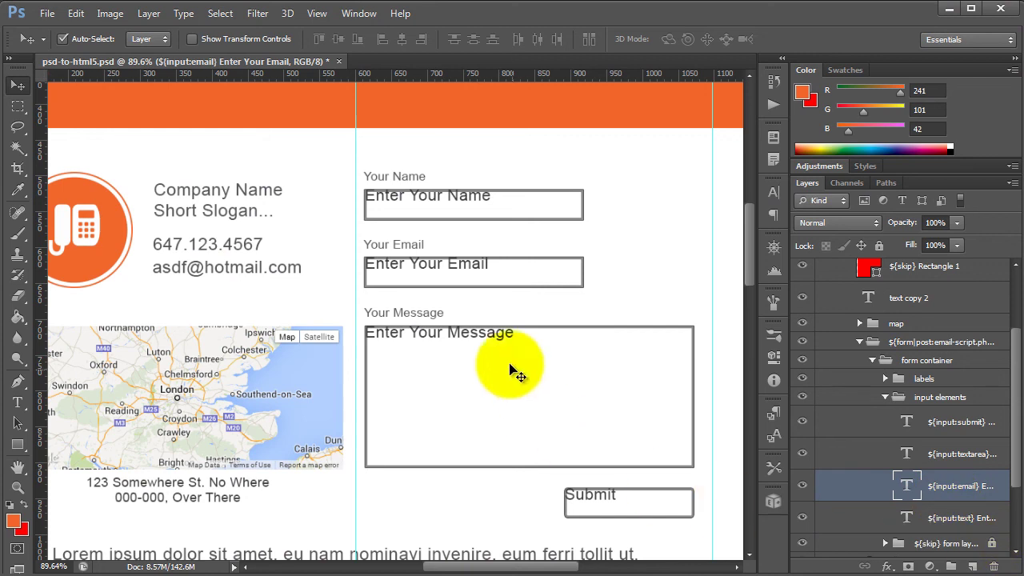
pyautogui.click(486, 346)
pyautogui.click(509, 338)
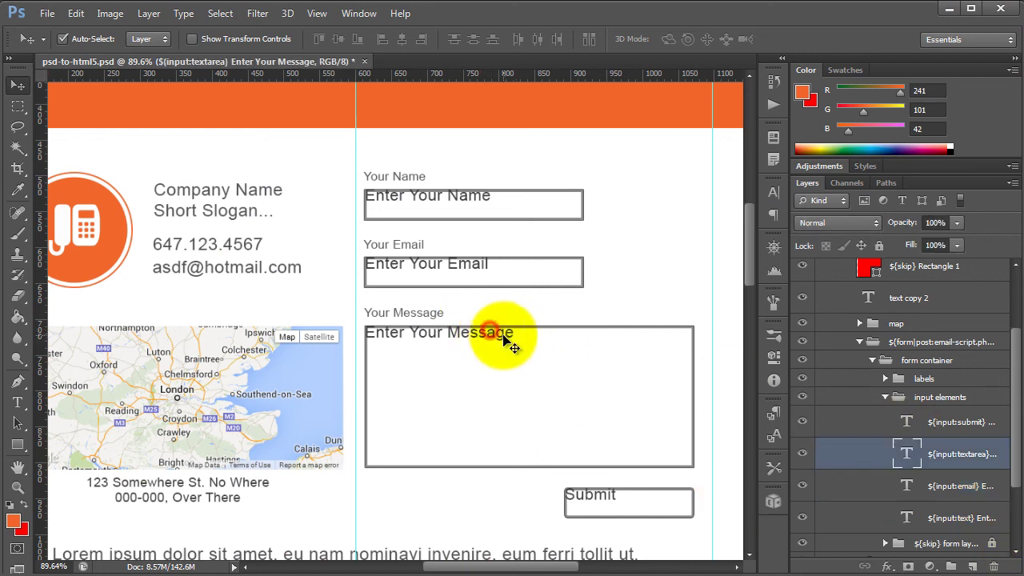
pyautogui.click(969, 454)
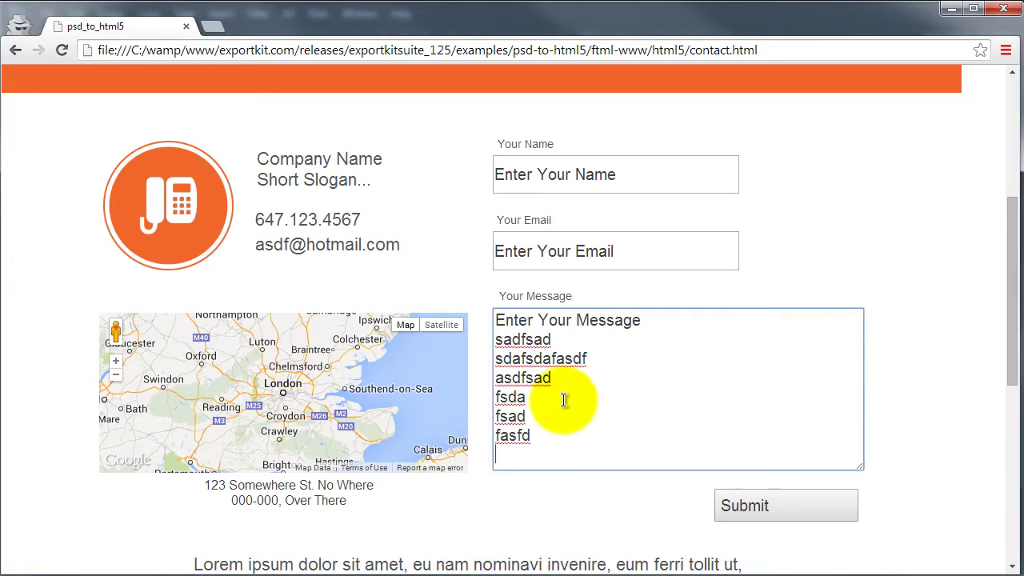
# - Switch to Chrome and check that the message and name fields and the field labels behave as expected
pyautogui.click(869, 361)
pyautogui.click(721, 348)
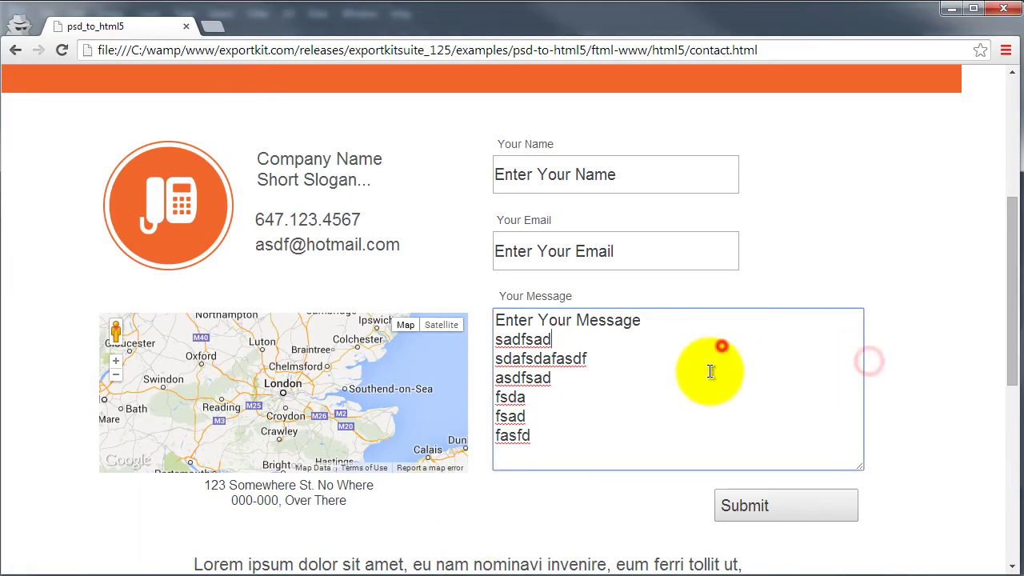
pyautogui.click(724, 217)
pyautogui.moveTo(691, 168); pyautogui.dragTo(457, 167)
pyautogui.click(655, 174)
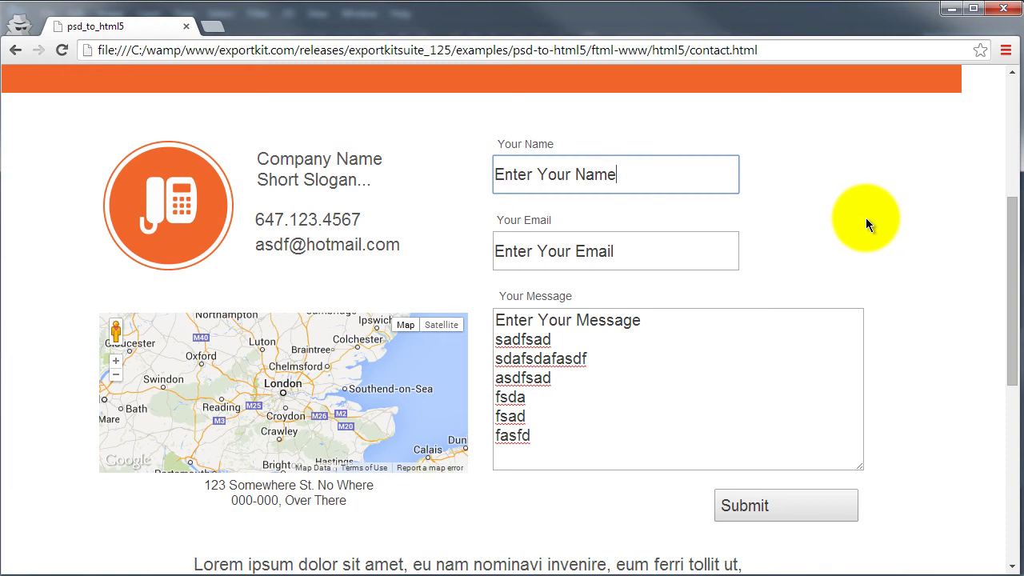
pyautogui.click(516, 160)
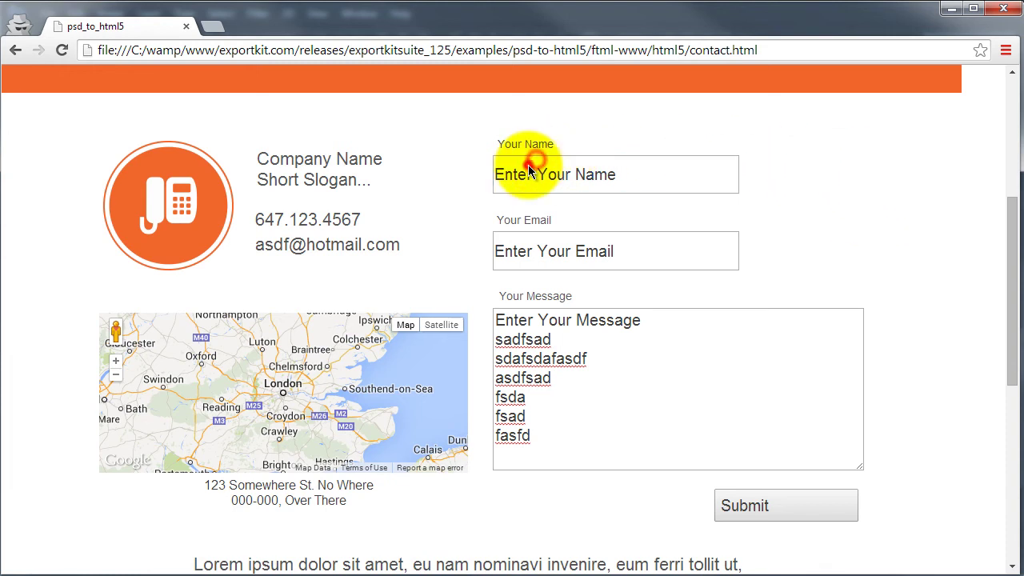
pyautogui.moveTo(547, 148); pyautogui.dragTo(540, 246)
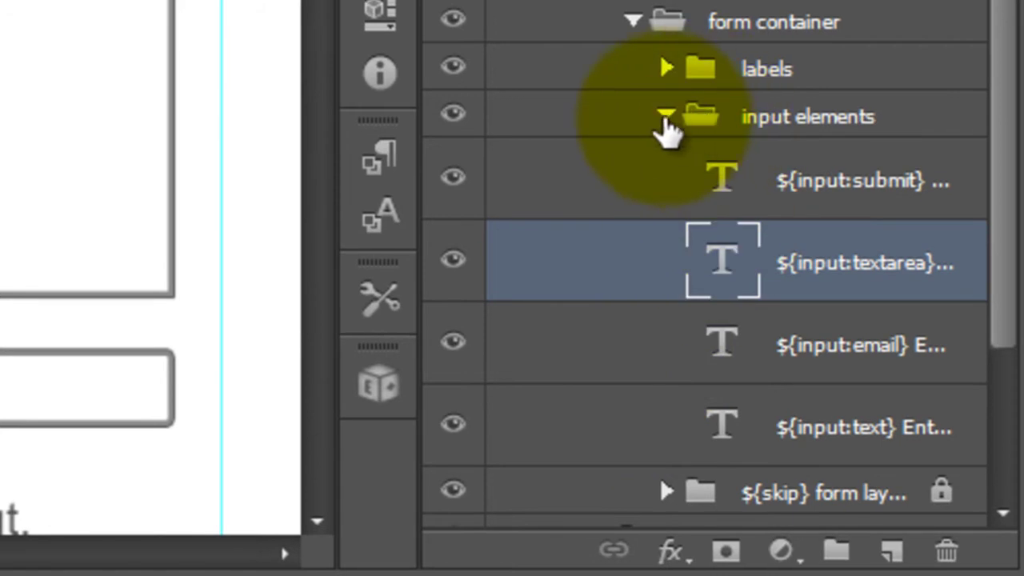
# - Switch to Photoshop, collapse the input elements group, and move it above the labels group in the form container
pyautogui.click(664, 118)
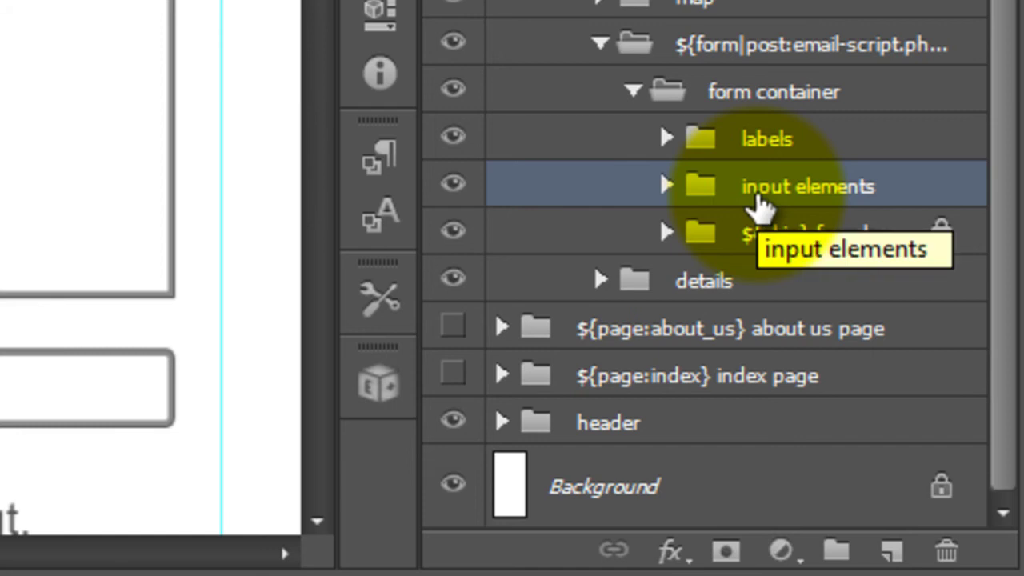
pyautogui.moveTo(761, 206); pyautogui.dragTo(778, 112)
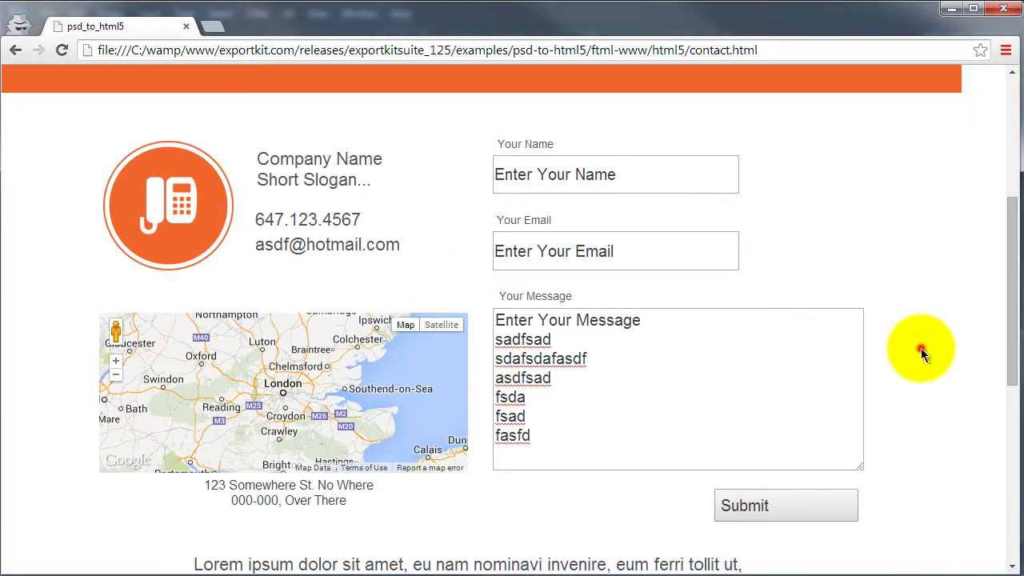
# - Switch to Photoshop and use Free Transform to shrink the "${input:textarea}" layer to about 98.81% width and 99.91% height
pyautogui.click(921, 348)
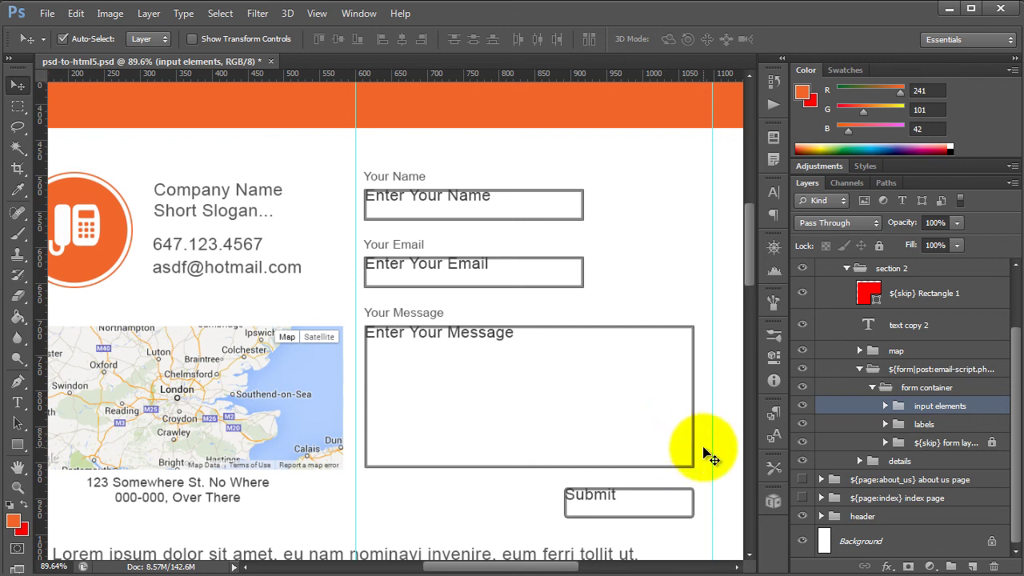
pyautogui.click(680, 433)
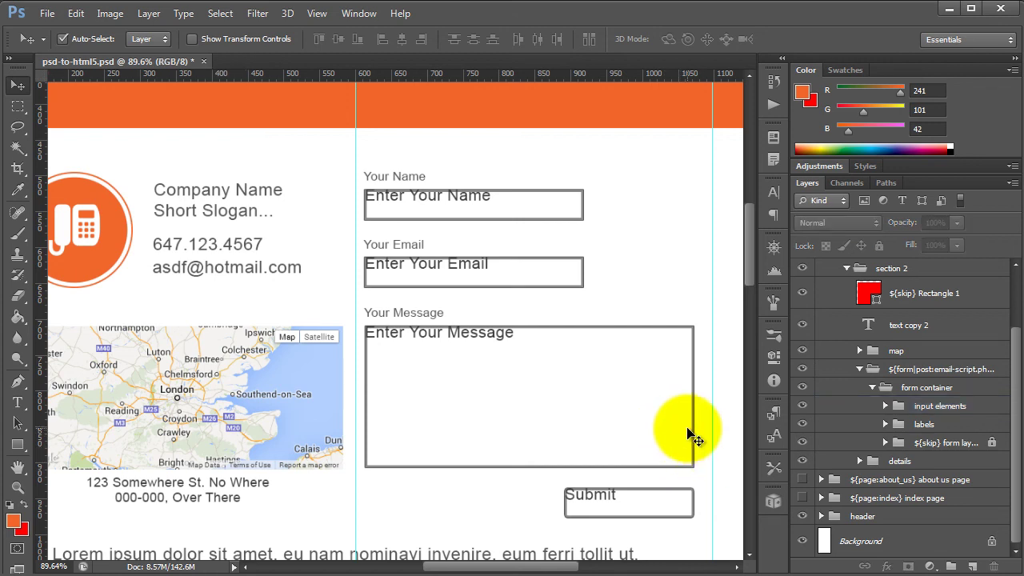
pyautogui.click(656, 347)
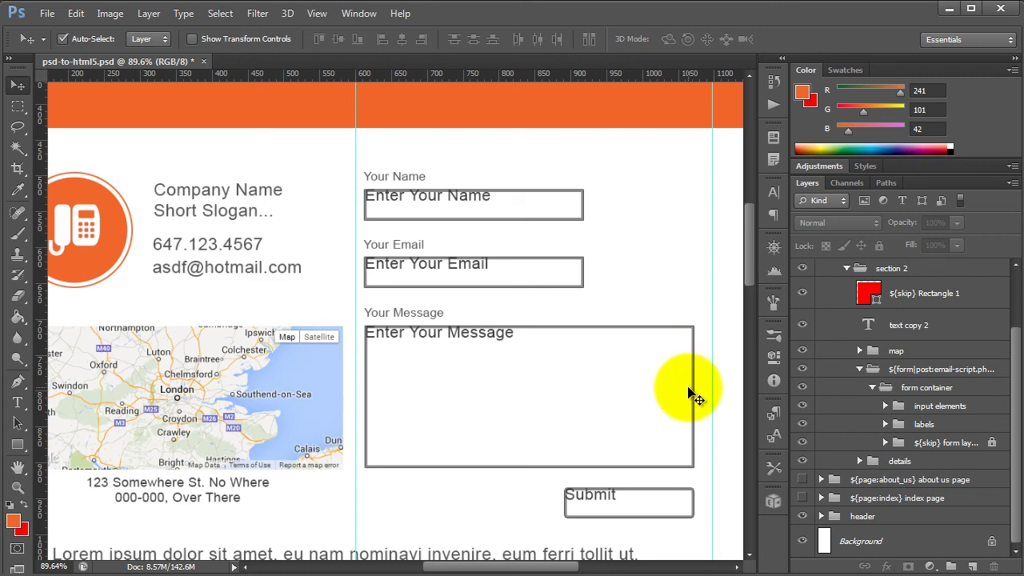
pyautogui.click(460, 334)
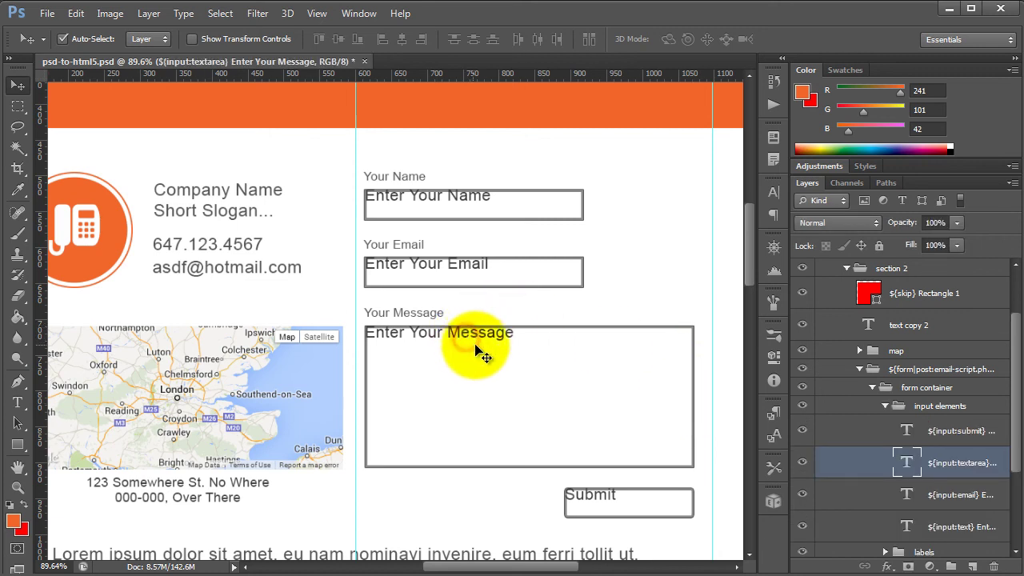
pyautogui.hotkey('ctrl', 't')
pyautogui.moveTo(696, 396); pyautogui.dragTo(692, 400)
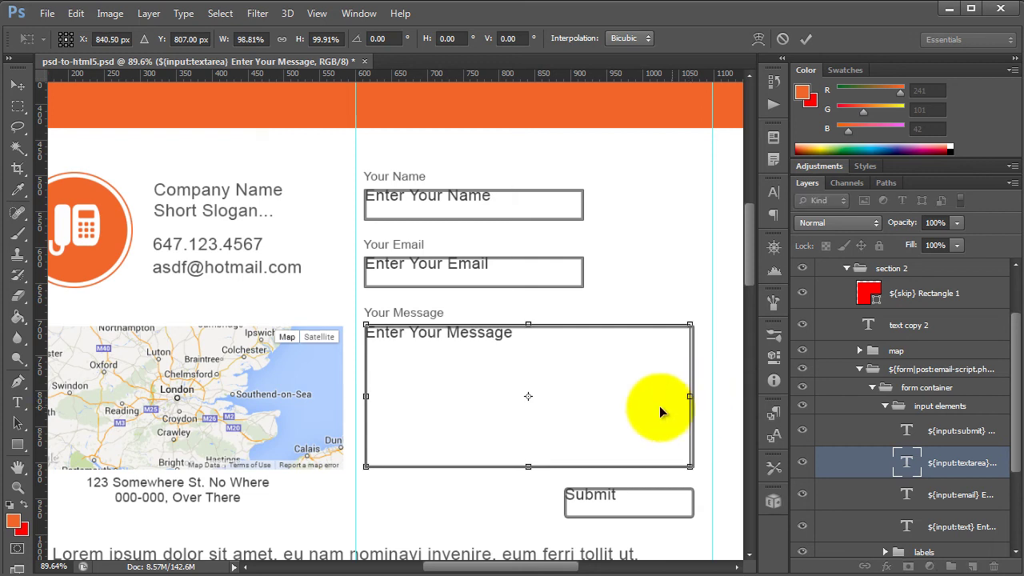
pyautogui.doubleClick(645, 411)
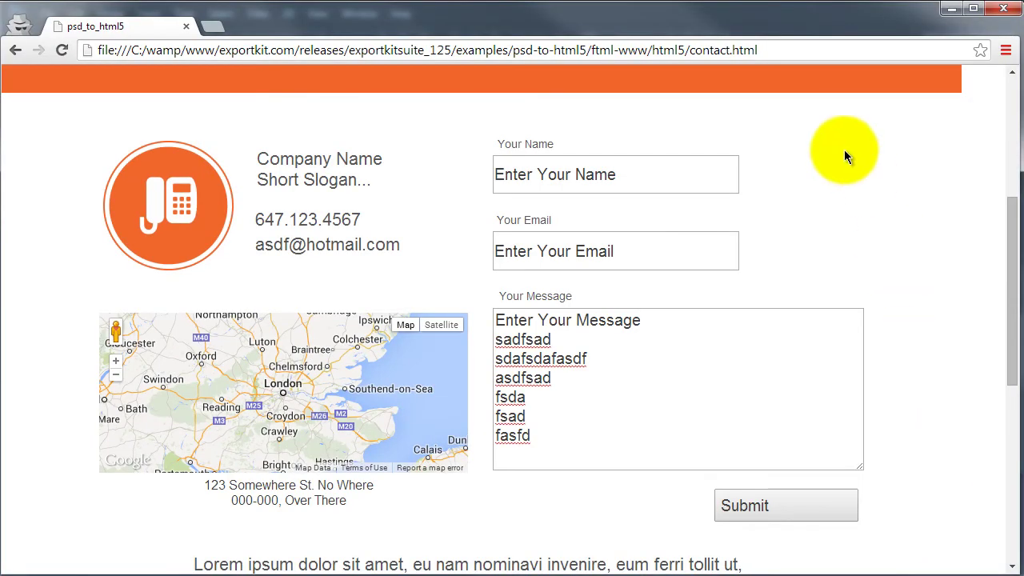
# - Switch to Chrome, replace the name field's text with "my name", and enter a sample email address in the email field
pyautogui.click(829, 205)
pyautogui.click(780, 347)
pyautogui.click(646, 165)
pyautogui.moveTo(646, 166); pyautogui.dragTo(469, 174)
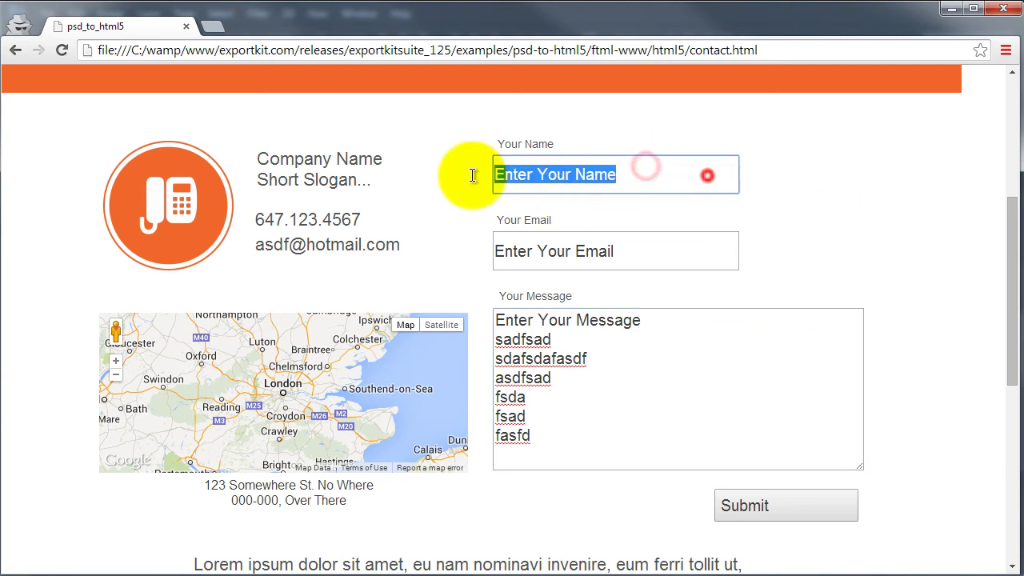
pyautogui.write('my name')
pyautogui.press('Tab')
pyautogui.write('m')
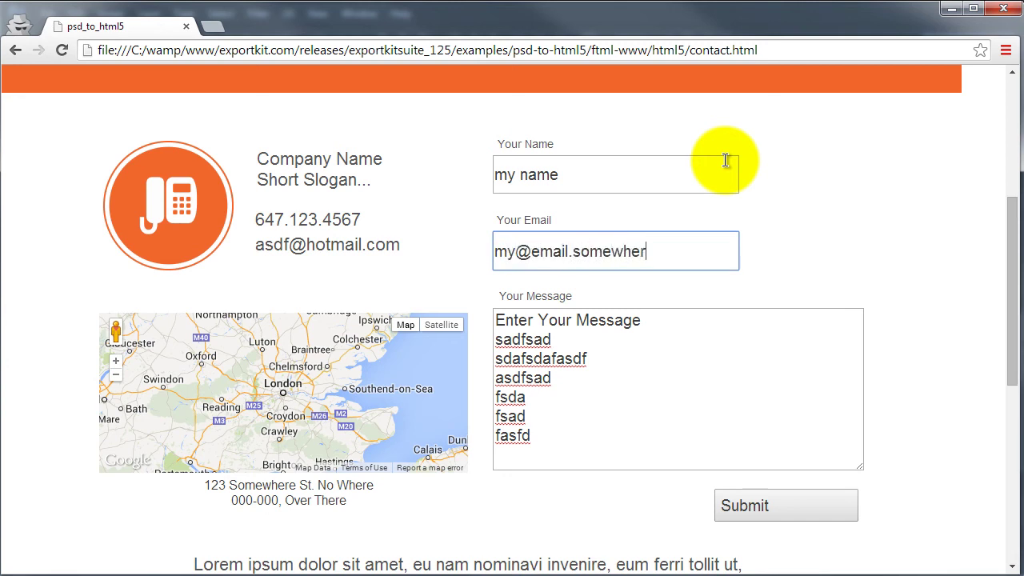
# - Submit the contact form to inspect the email-script.php page, and return to the contact page
pyautogui.click(610, 390)
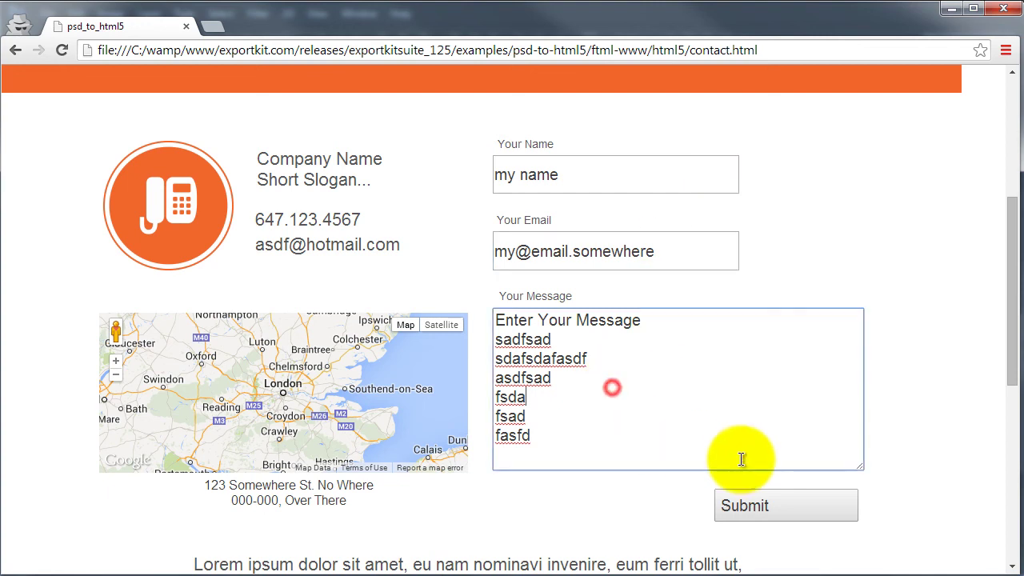
pyautogui.click(772, 509)
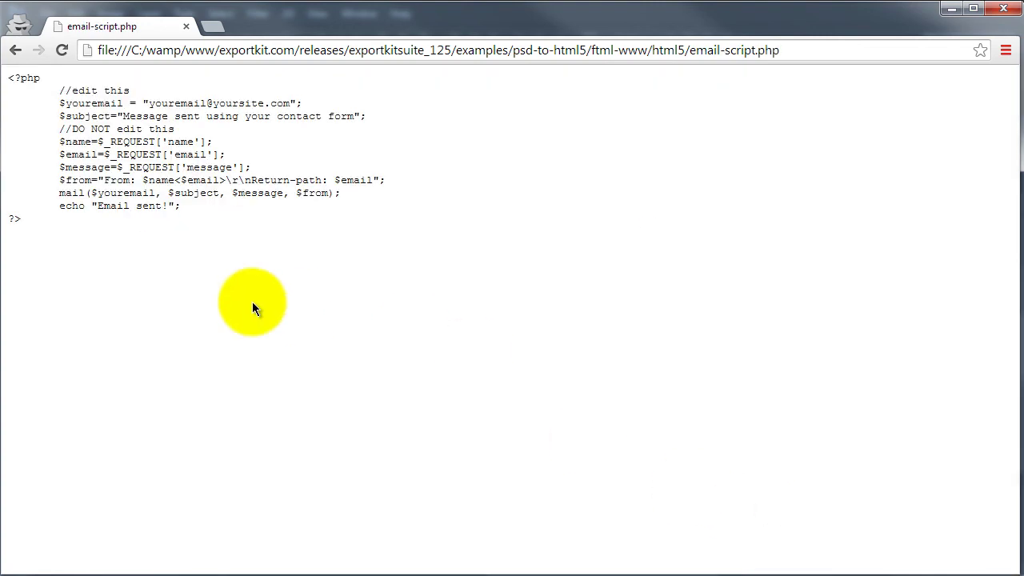
pyautogui.moveTo(132, 261); pyautogui.dragTo(11, 57)
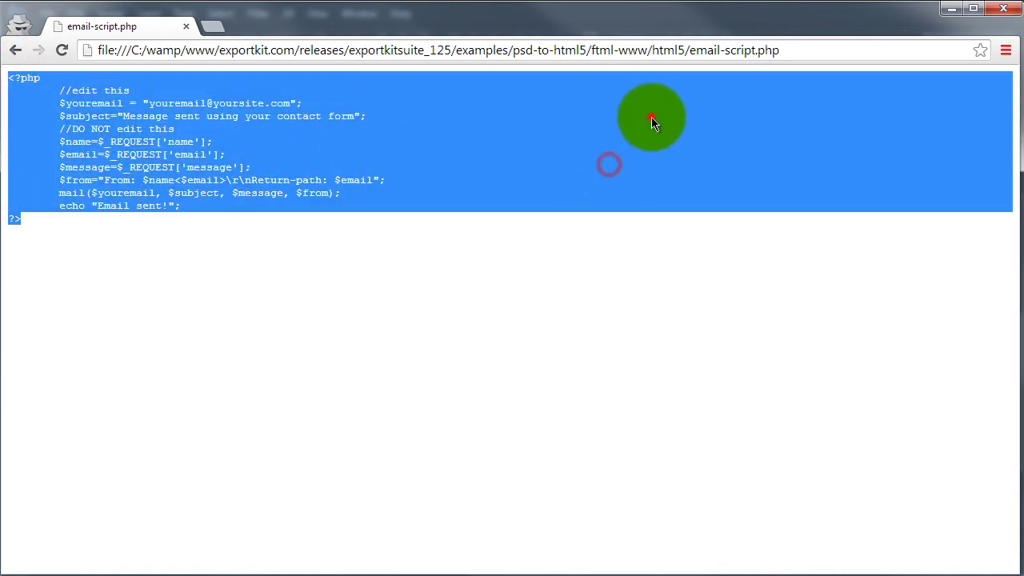
pyautogui.click(652, 117)
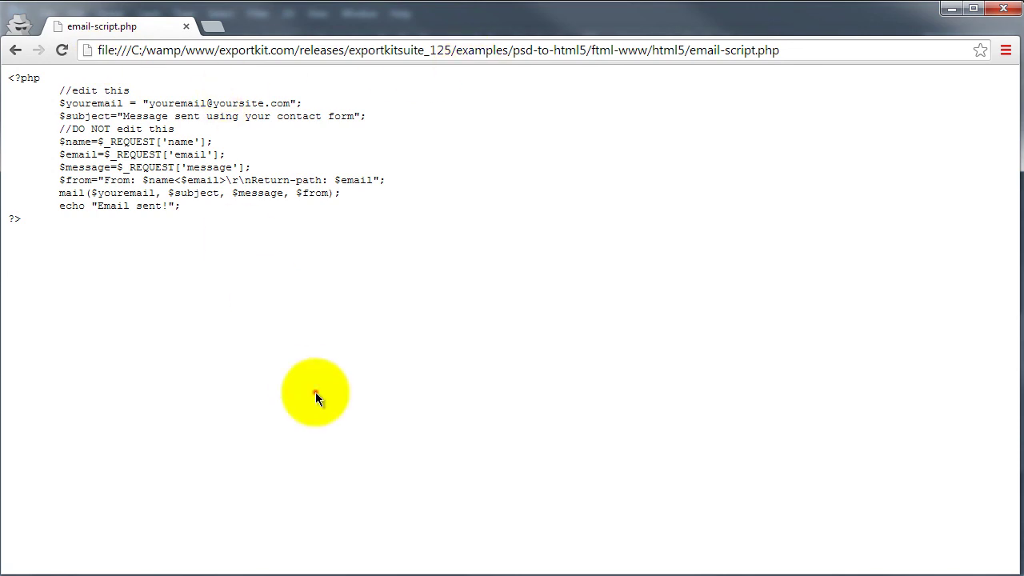
pyautogui.click(315, 397)
pyautogui.click(16, 51)
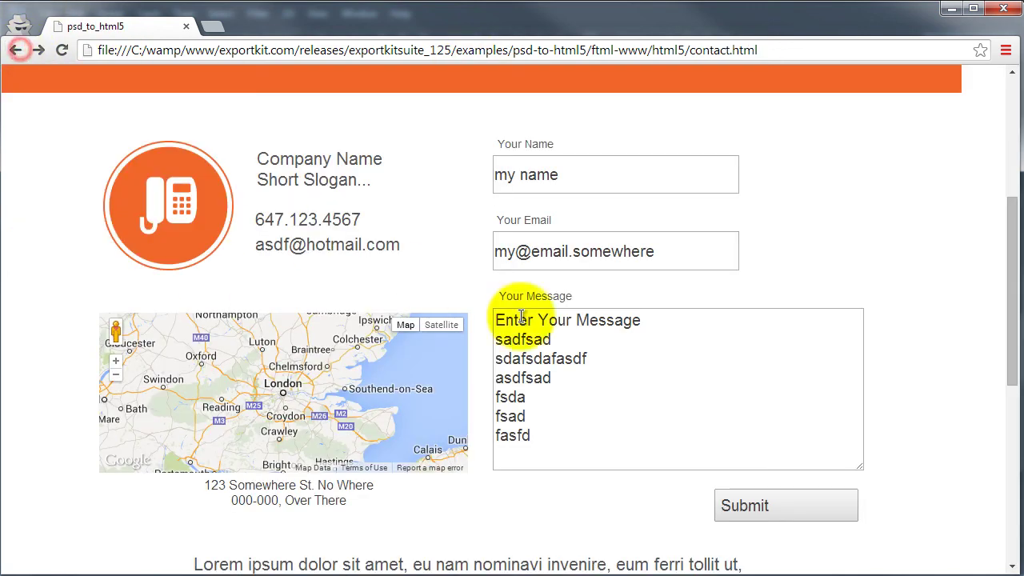
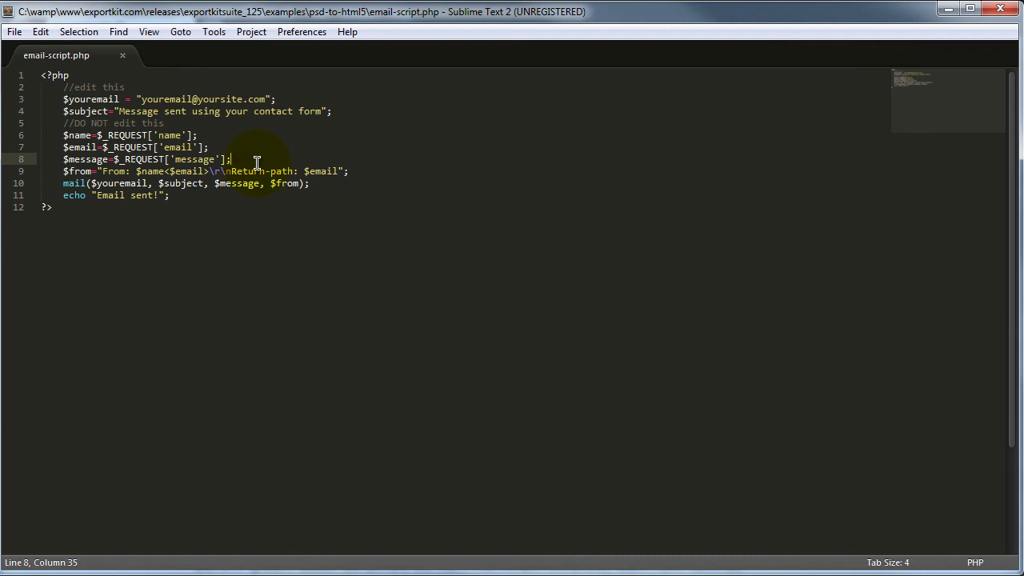
# - Switch to email-script.php in Sublime Text and examine the name, email and message request variables on lines 6 to 8
pyautogui.click(69, 136)
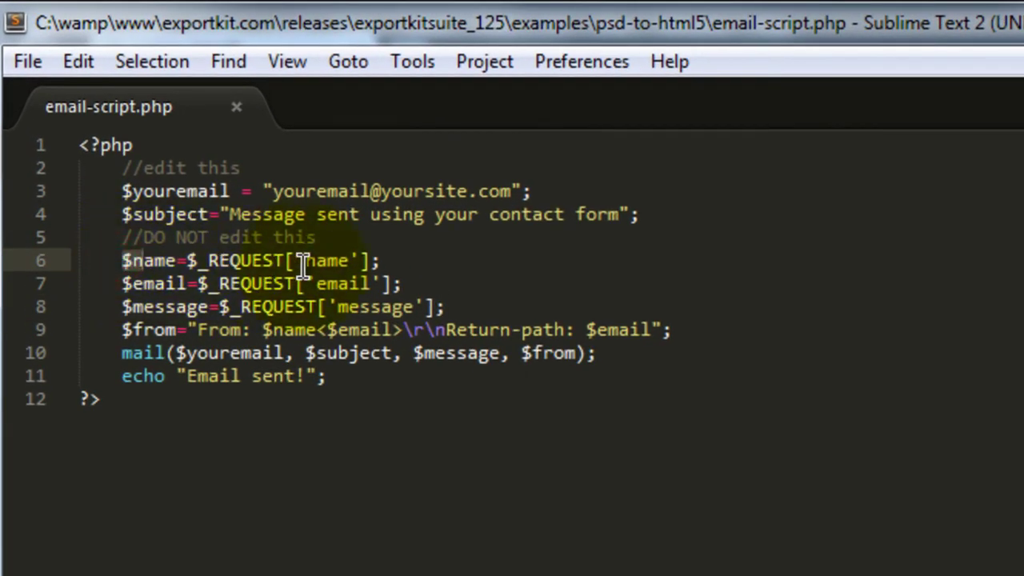
pyautogui.click(301, 261)
pyautogui.click(317, 283)
pyautogui.click(339, 307)
pyautogui.doubleClick(340, 308)
pyautogui.click(142, 308)
pyautogui.doubleClick(152, 283)
pyautogui.click(317, 285)
pyautogui.moveTo(312, 284); pyautogui.dragTo(373, 285)
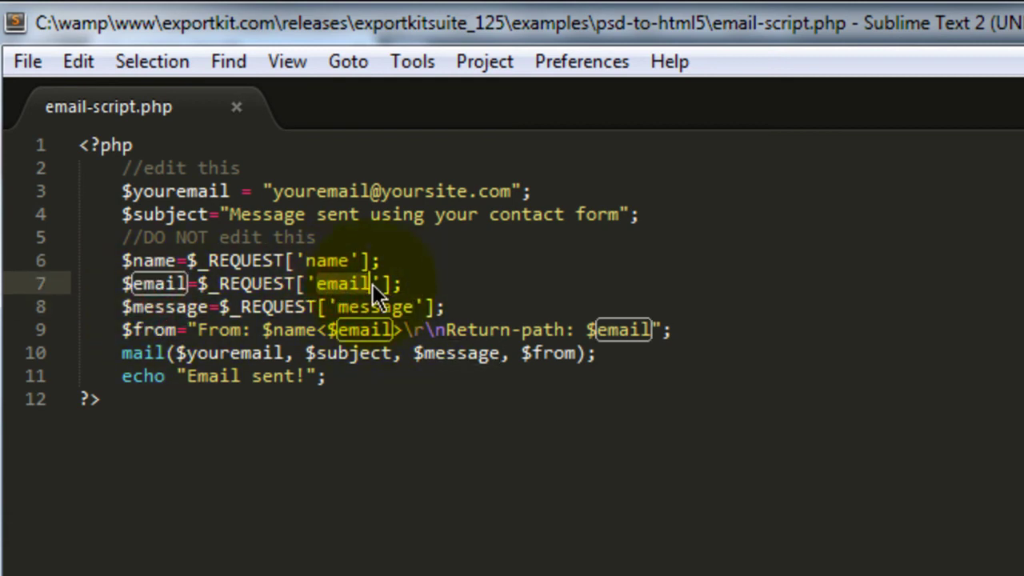
pyautogui.click(439, 283)
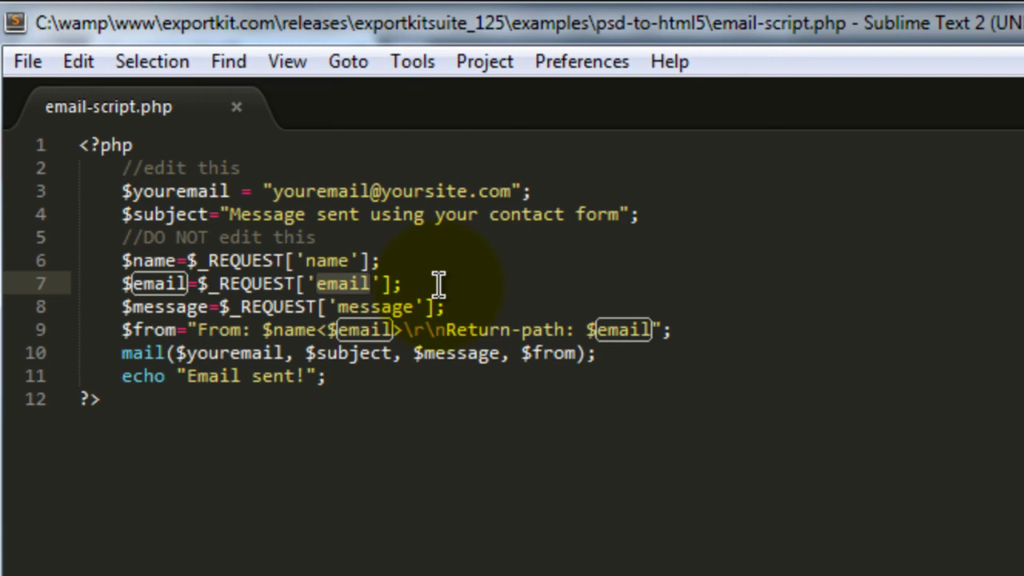
# - Prefix the name, email and message request variables with "your_", making them "your_name", "your_email" and "your_message"
pyautogui.click(305, 261)
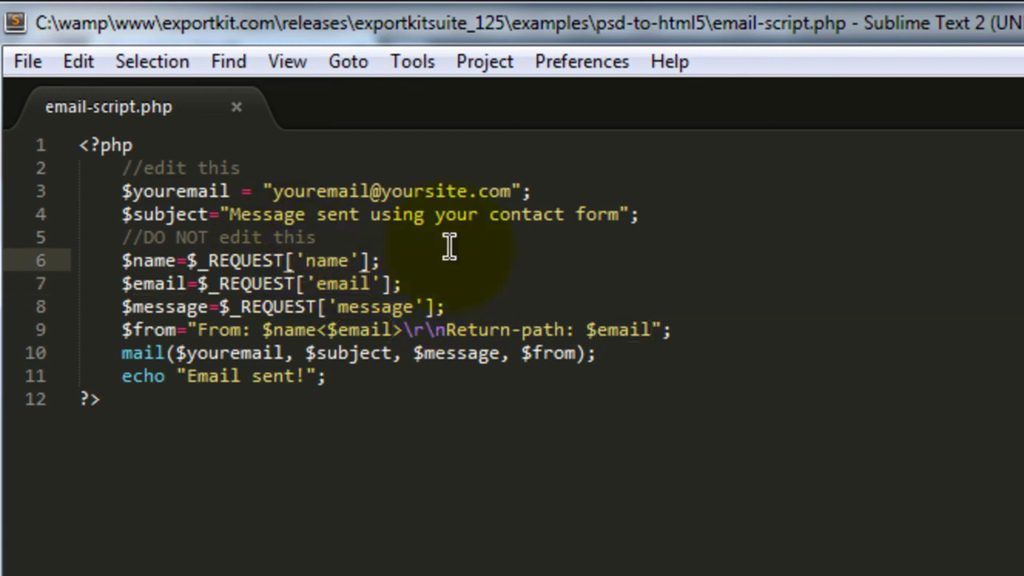
pyautogui.write('your_')
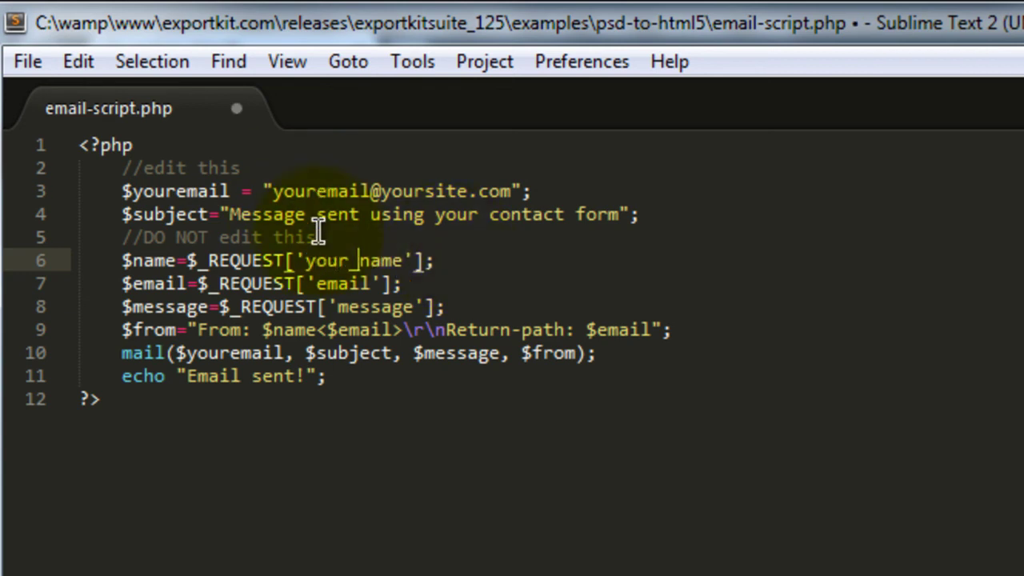
pyautogui.moveTo(358, 261); pyautogui.dragTo(305, 261)
pyautogui.hotkey('ctrl', 'c')
pyautogui.click(316, 285)
pyautogui.hotkey('ctrl', 'v')
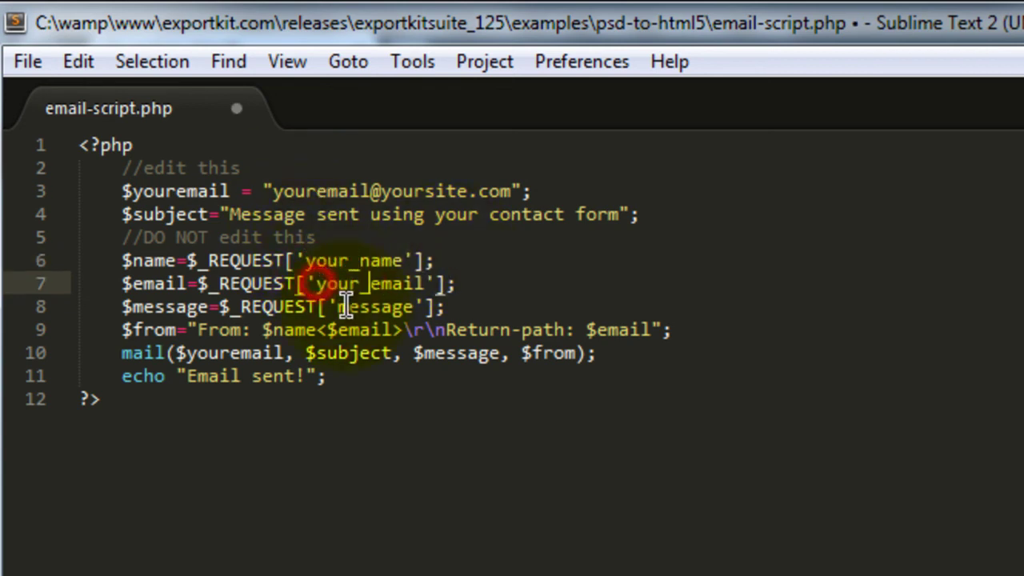
pyautogui.click(337, 306)
pyautogui.hotkey('ctrl', 'v')
pyautogui.doubleClick(320, 261)
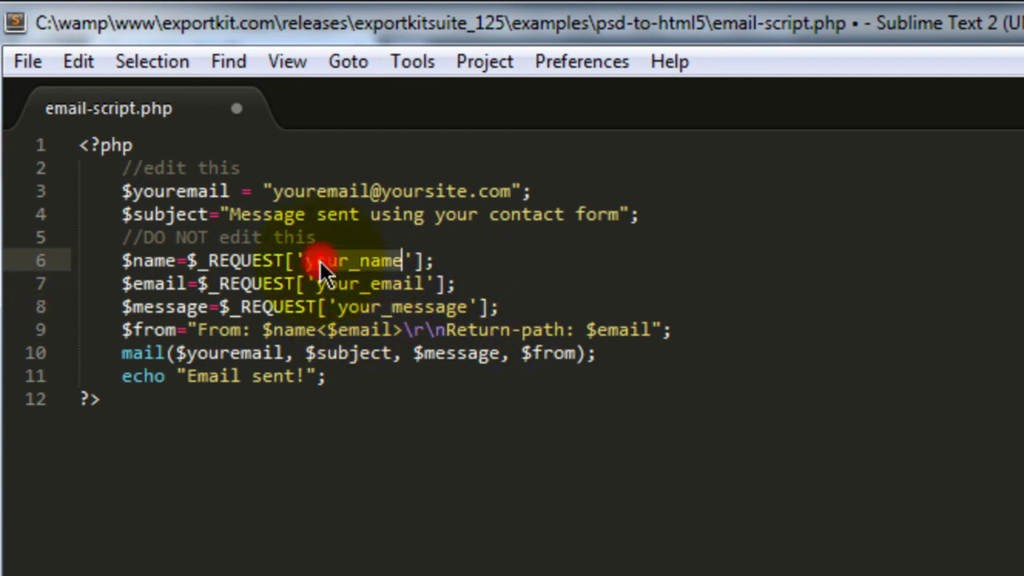
pyautogui.doubleClick(368, 284)
pyautogui.doubleClick(402, 307)
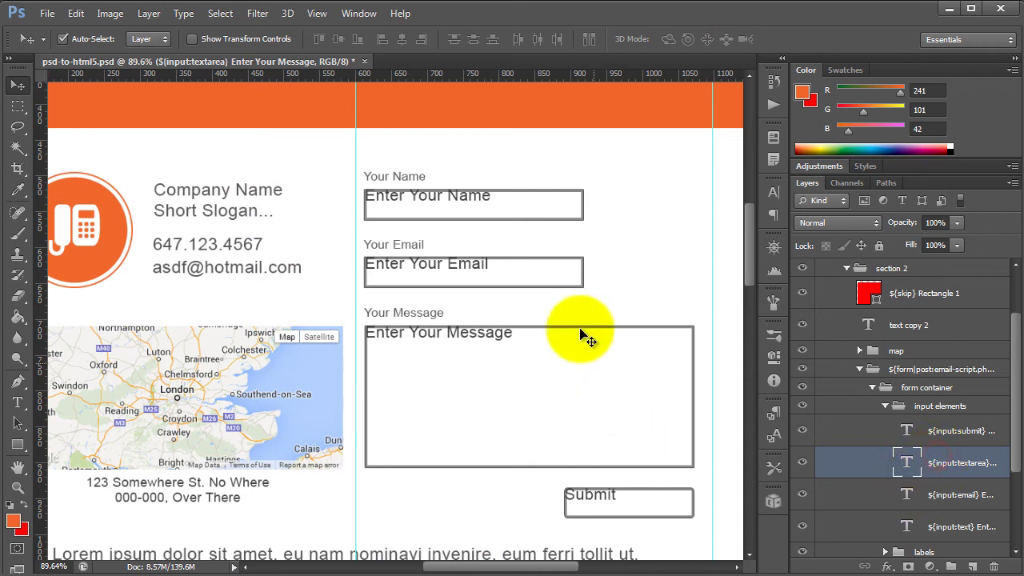
# - Switch to Photoshop and rename the "Enter Your Name" text layer as "${input:text} your_name"
pyautogui.click(471, 200)
pyautogui.moveTo(982, 527); pyautogui.dragTo(856, 567)
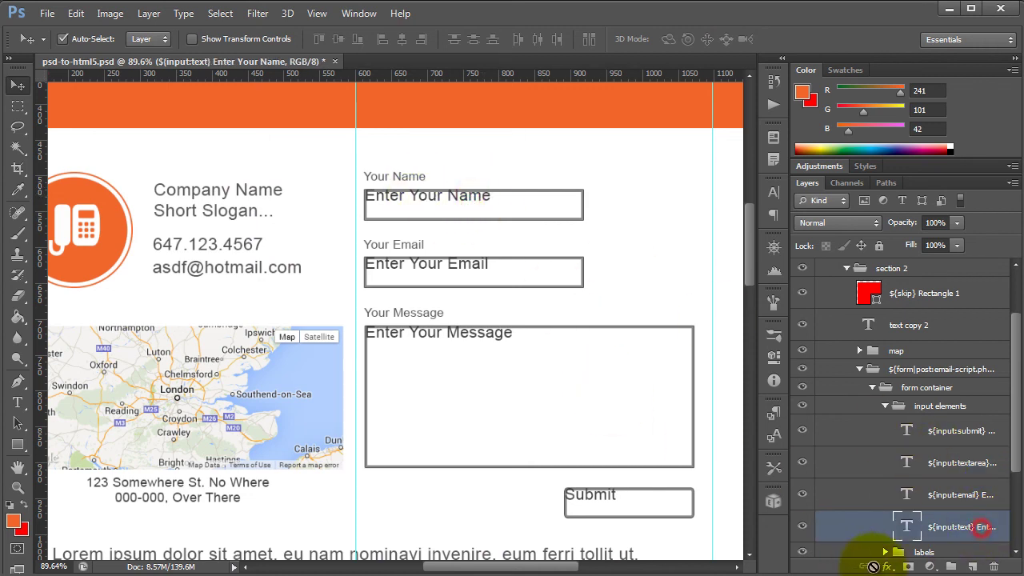
pyautogui.scroll(-2, 960, 496)
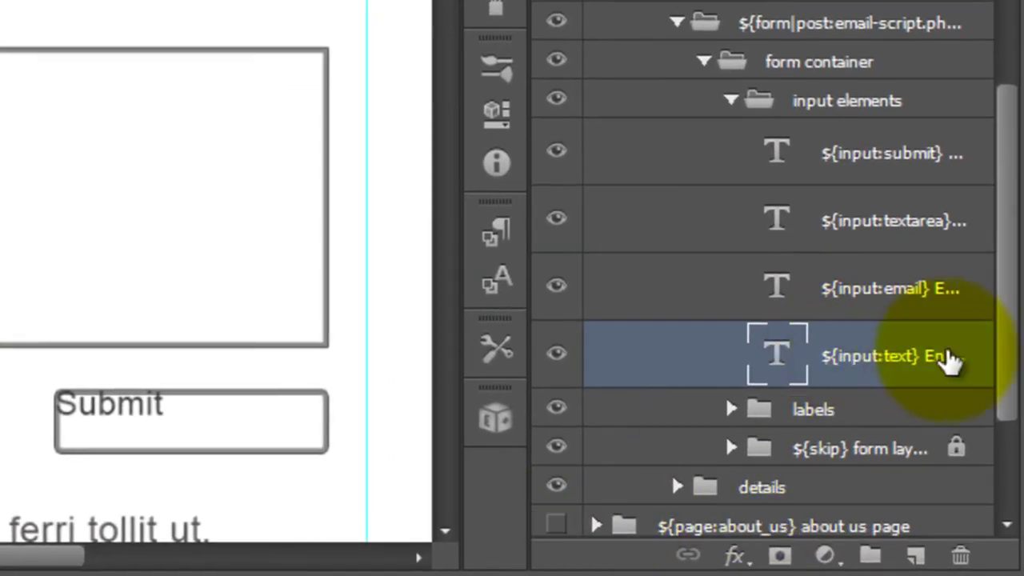
pyautogui.doubleClick(935, 360)
pyautogui.click(926, 359)
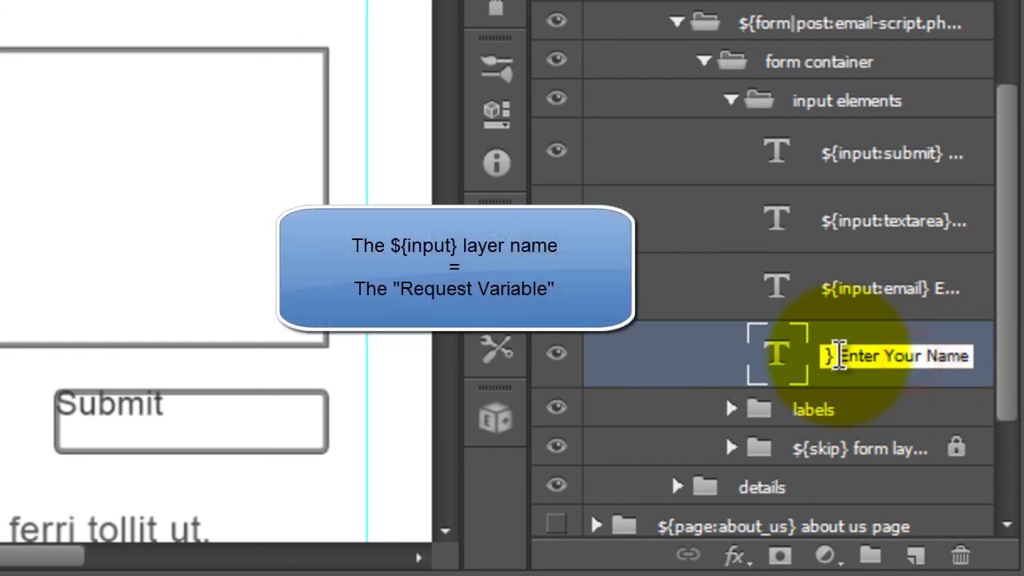
pyautogui.moveTo(838, 356); pyautogui.dragTo(970, 356)
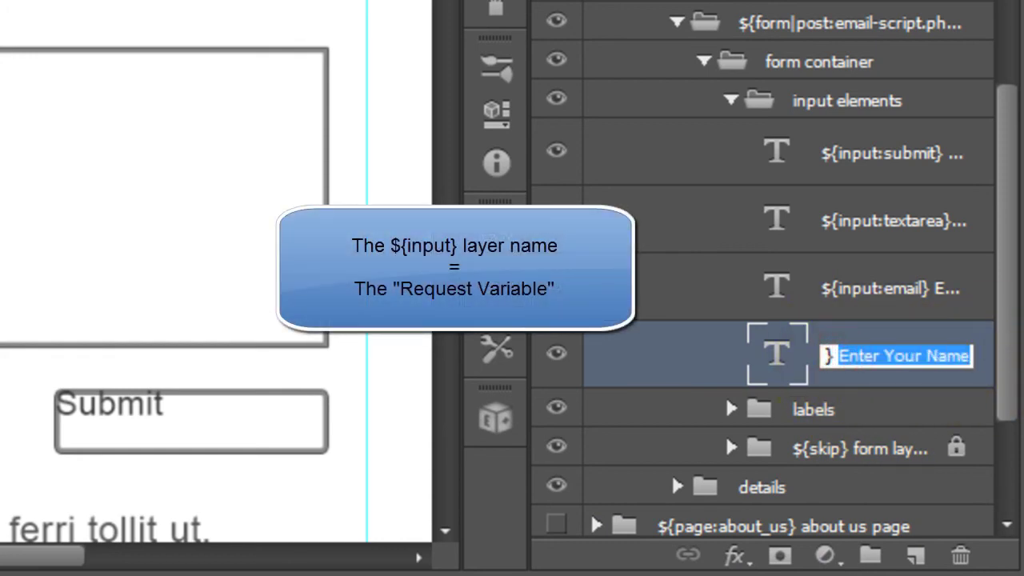
pyautogui.write('yoiur')
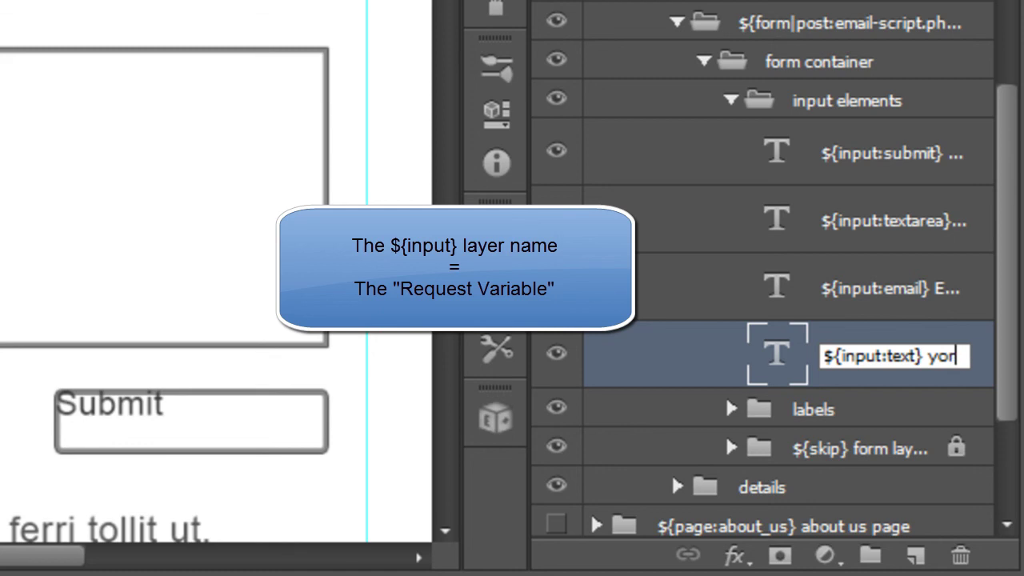
pyautogui.write('r_name')
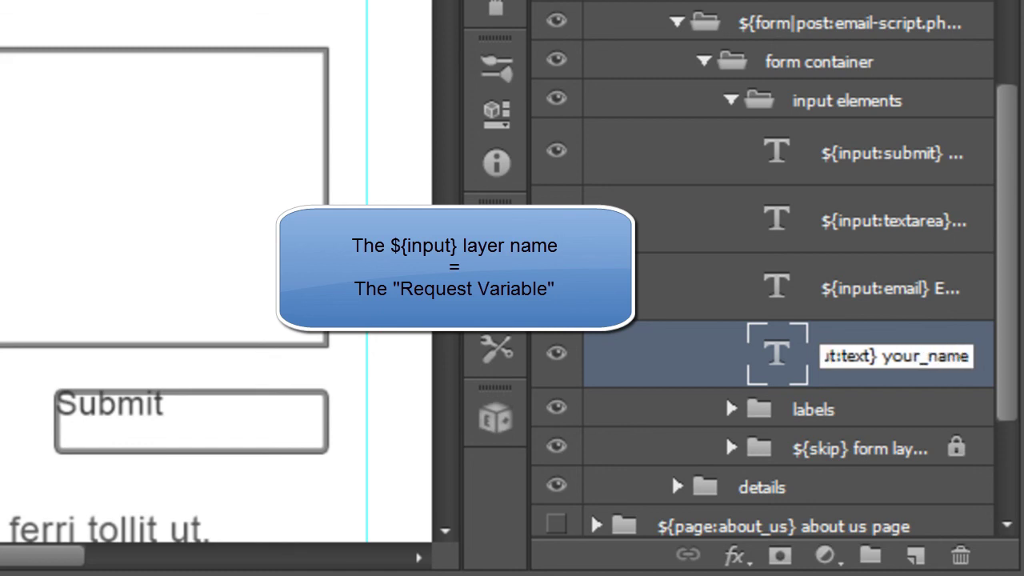
pyautogui.press('Return')
# - Rename the "Enter Your Email" text layer as "${input:email} your_email"
pyautogui.click(949, 291)
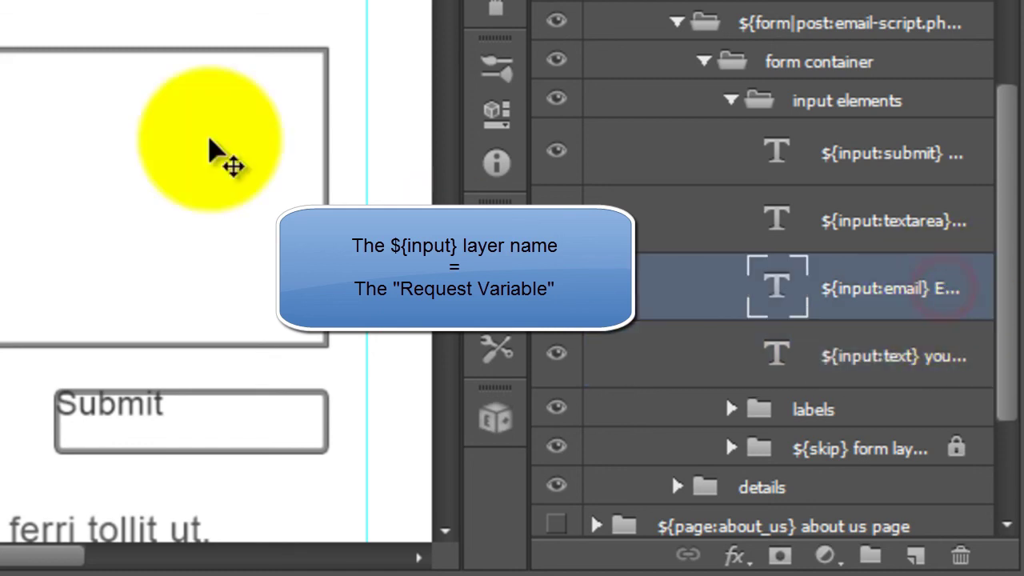
pyautogui.doubleClick(933, 291)
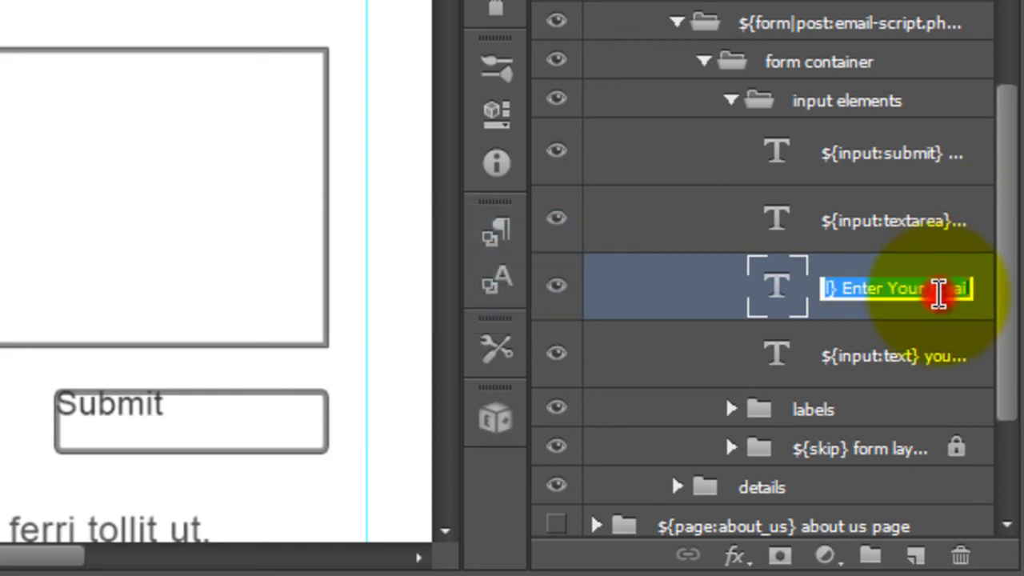
pyautogui.moveTo(955, 290); pyautogui.dragTo(851, 289)
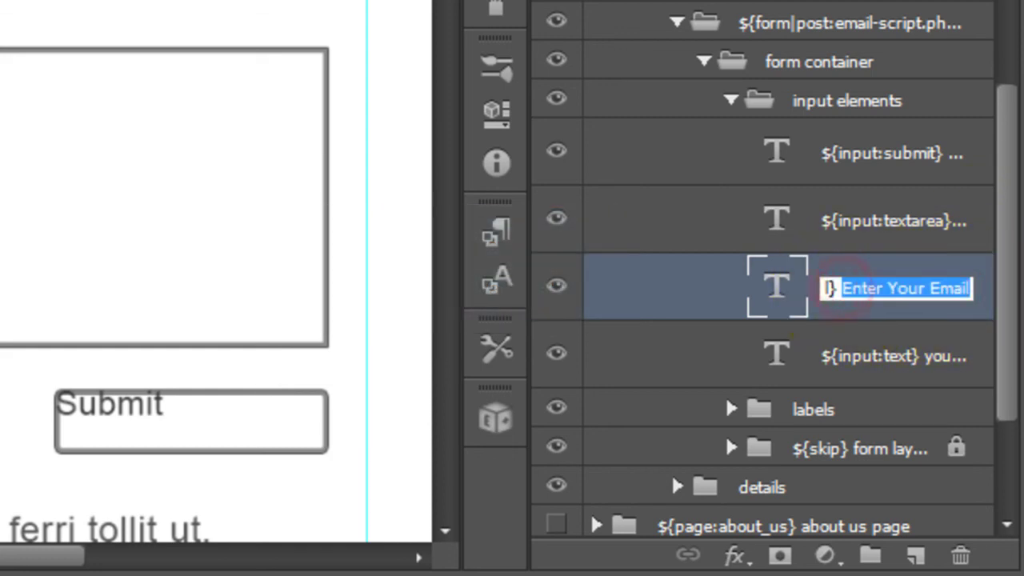
pyautogui.write('your_em')
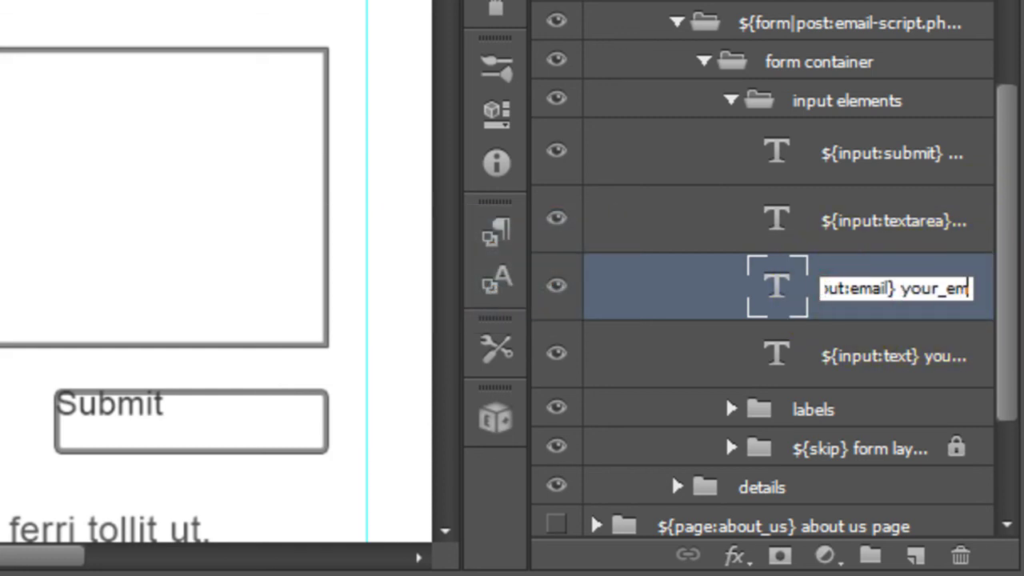
pyautogui.press('Return')
# - Rename the "Enter Your Message" text layer as "${input:textarea} your_message"
pyautogui.doubleClick(956, 222)
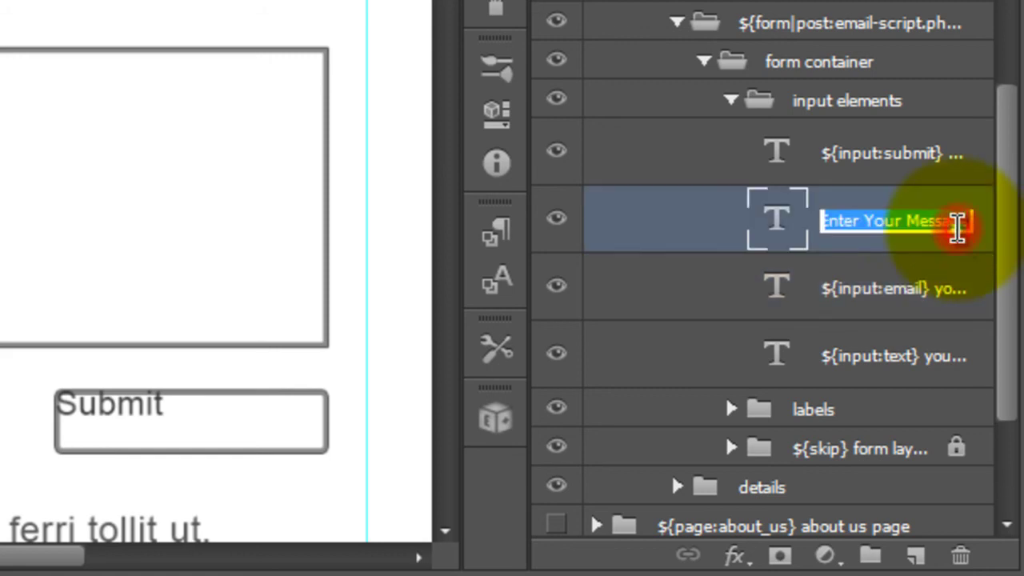
pyautogui.click(898, 213)
pyautogui.press('Home')
pyautogui.hotkey('ctrl', 'v')
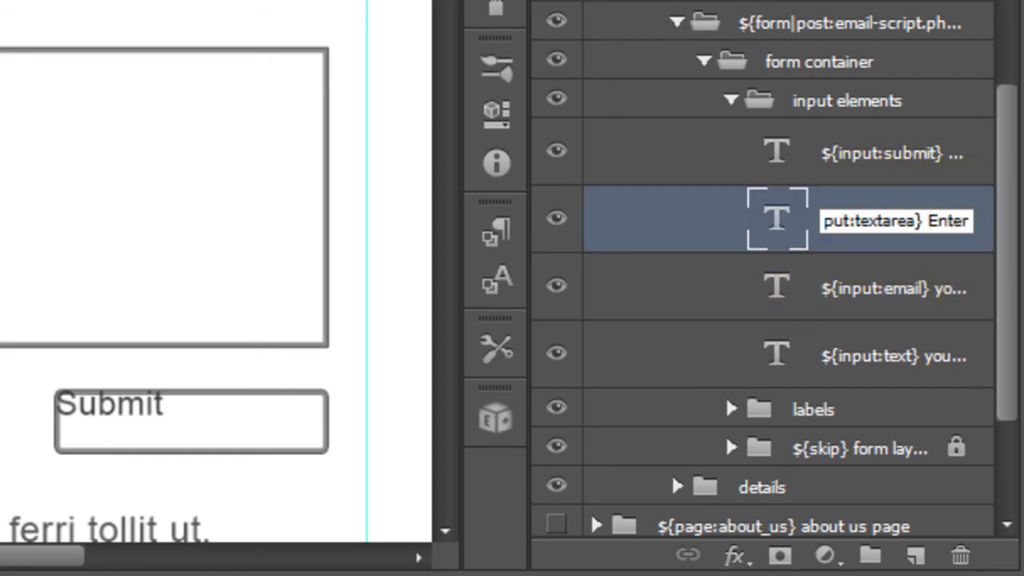
pyautogui.write('your')
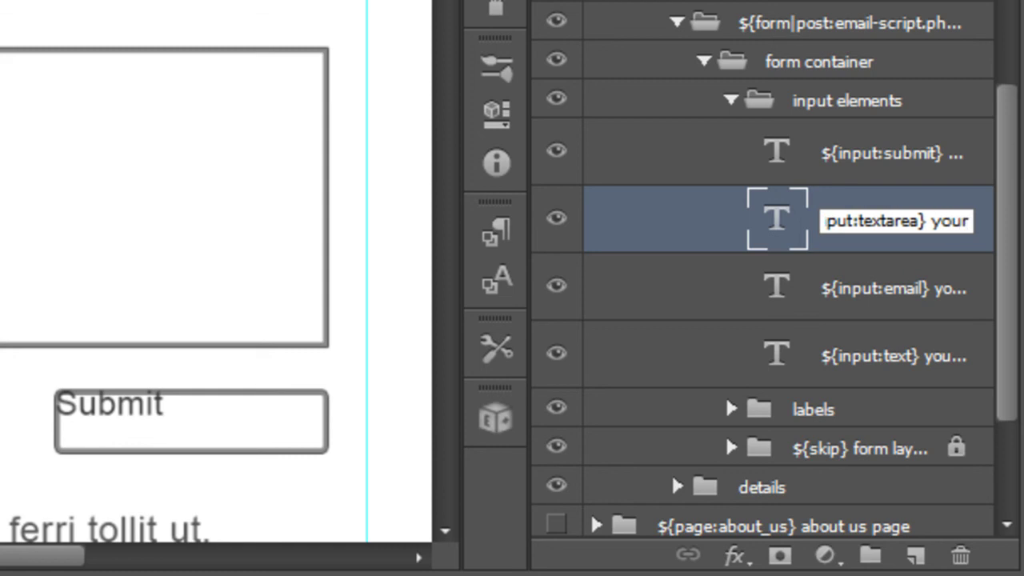
pyautogui.write('_message')
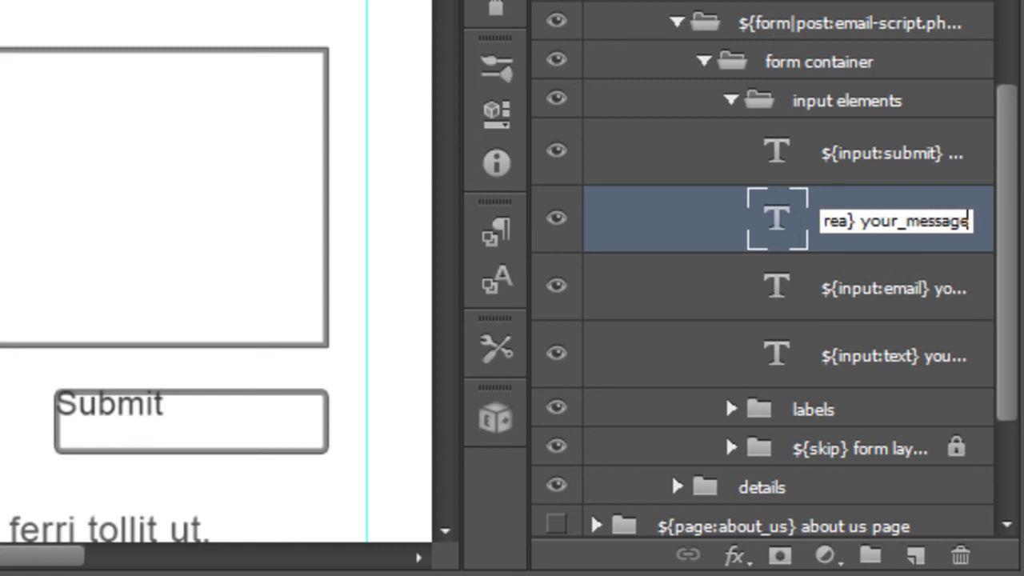
pyautogui.press('Return')
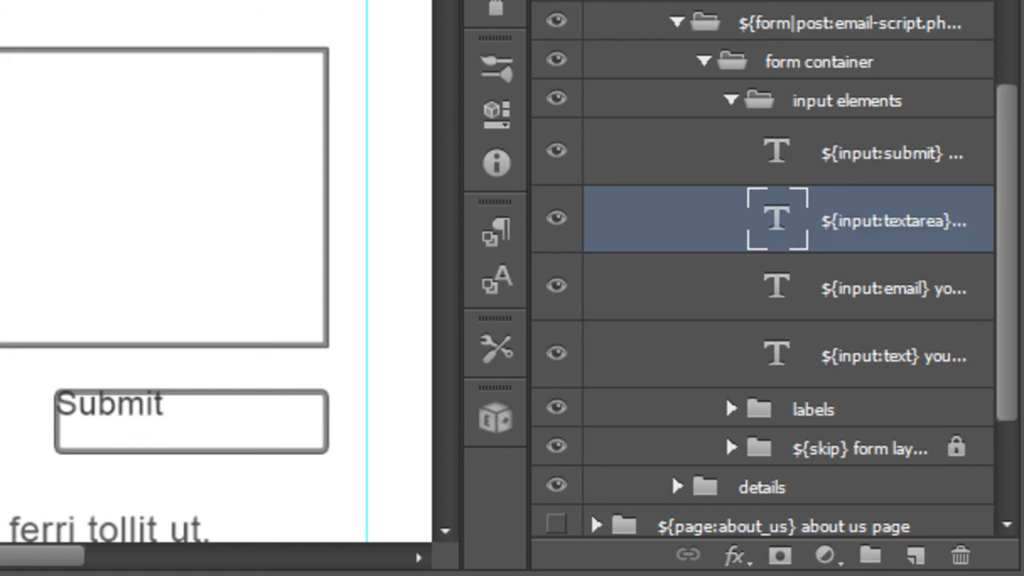
# - Open the submit text layer's name for editing and examine its tag and the "Submit" text
pyautogui.doubleClick(956, 156)
pyautogui.doubleClick(948, 151)
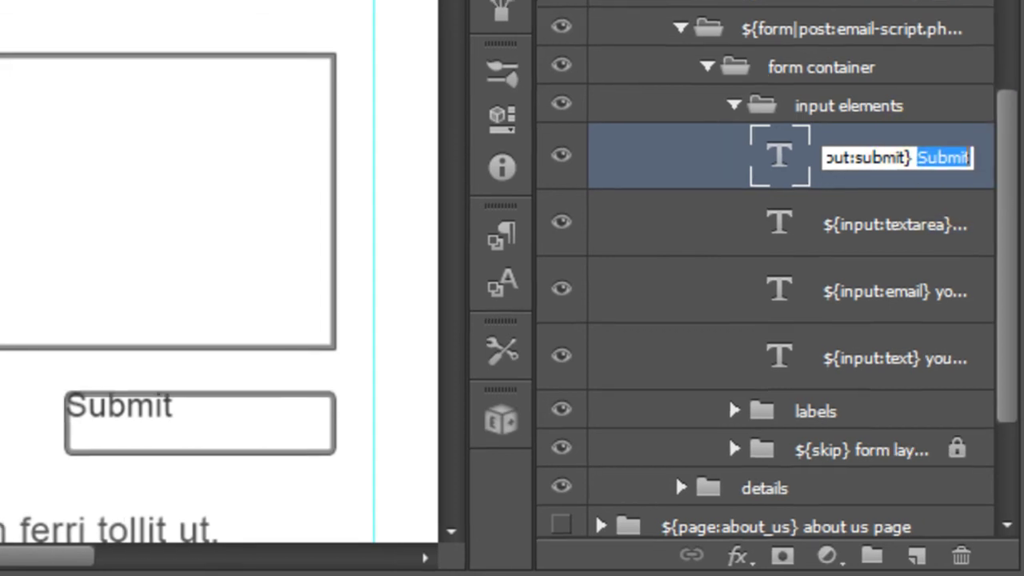
pyautogui.click(573, 165)
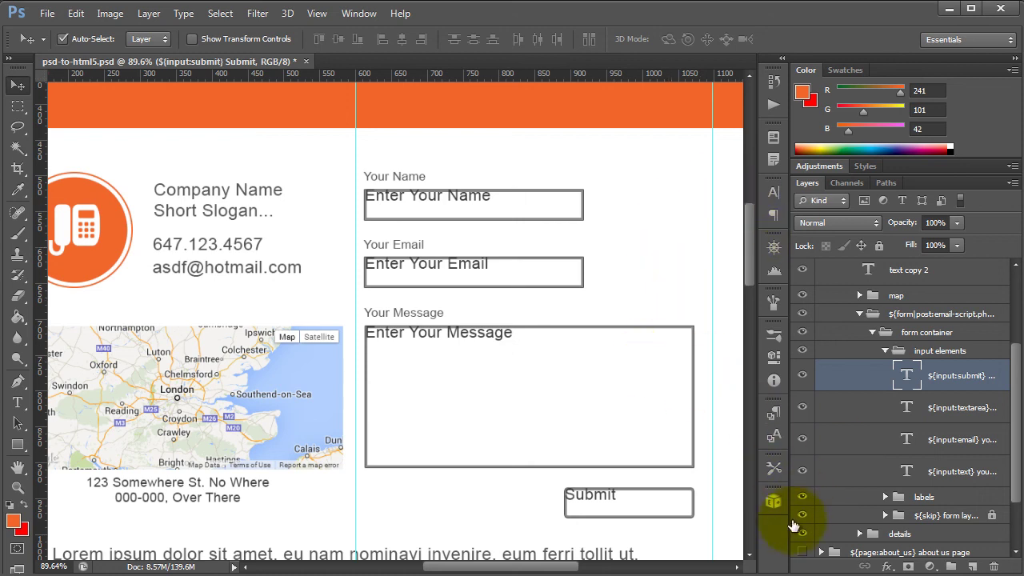
# - Open the Export Kit panel, and load psd_to_html5.html from the html5 export folder in Chrome
pyautogui.click(774, 504)
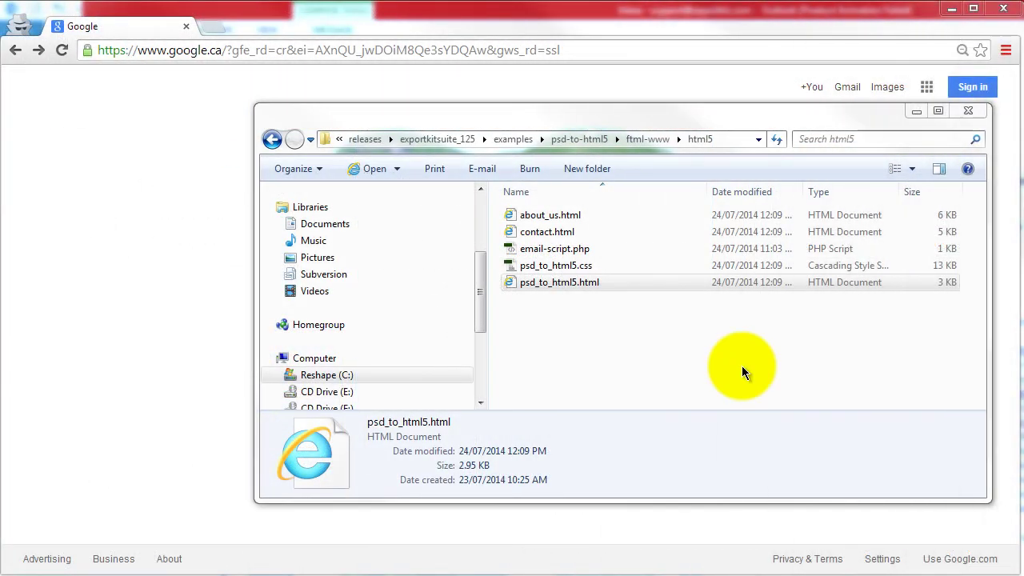
pyautogui.click(726, 369)
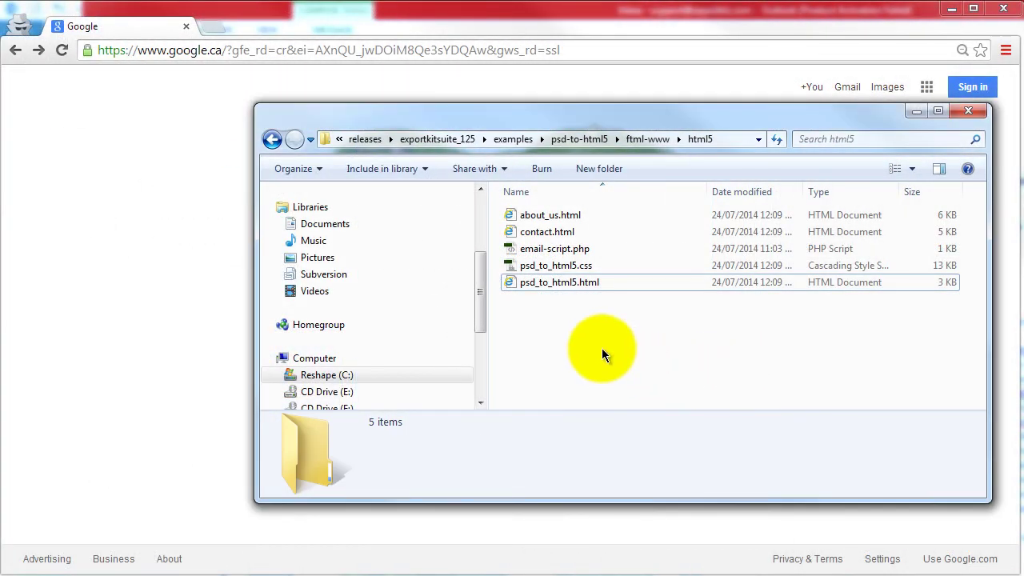
pyautogui.click(585, 283)
pyautogui.moveTo(534, 283); pyautogui.dragTo(76, 204)
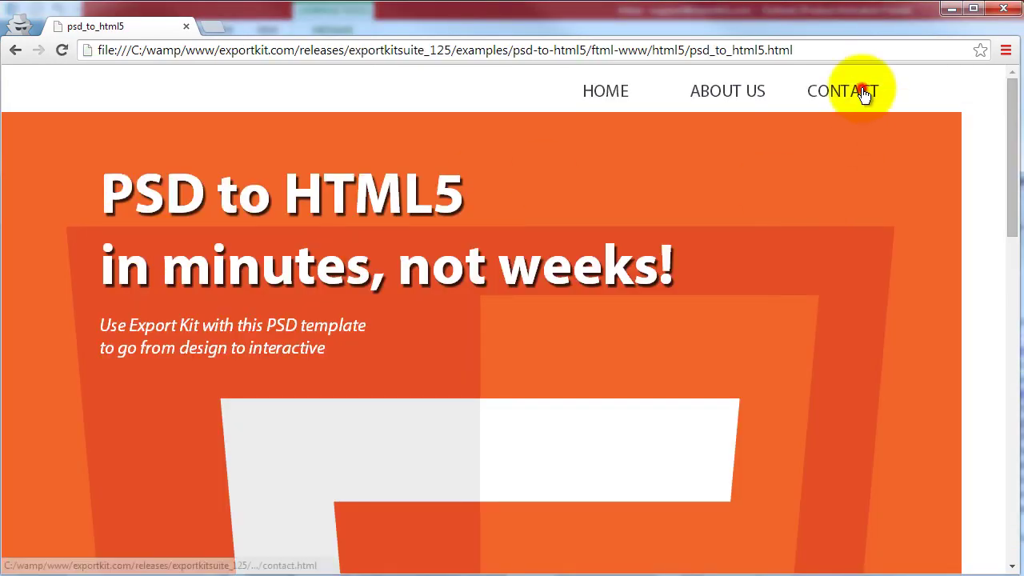
# - Open the site's Contact page and check the name, email and message fields and the Submit button, selecting text in each field
pyautogui.click(863, 91)
pyautogui.click(804, 350)
pyautogui.scroll(-2, 797, 369)
pyautogui.scroll(-1, 790, 381)
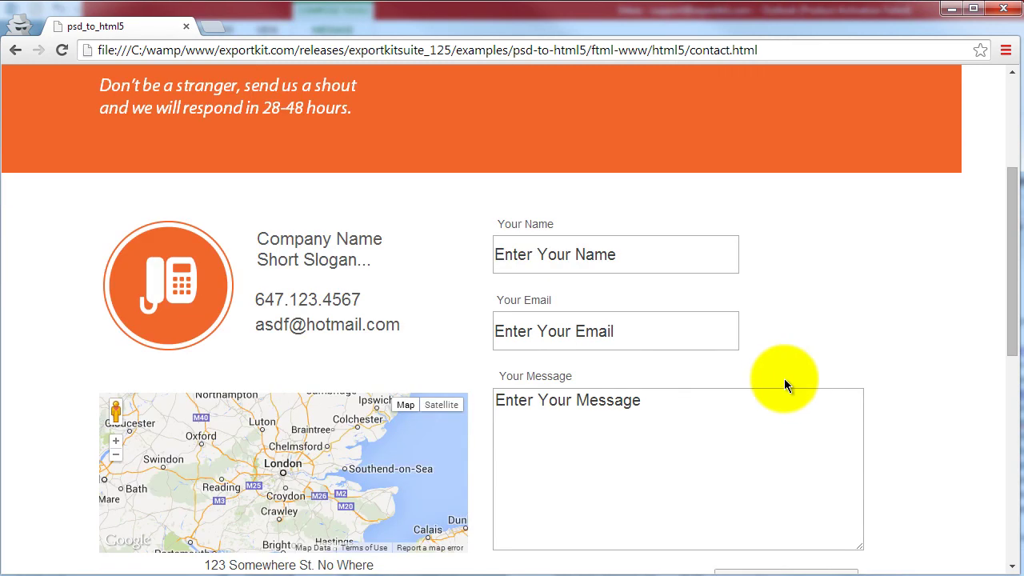
pyautogui.moveTo(500, 254); pyautogui.dragTo(592, 242)
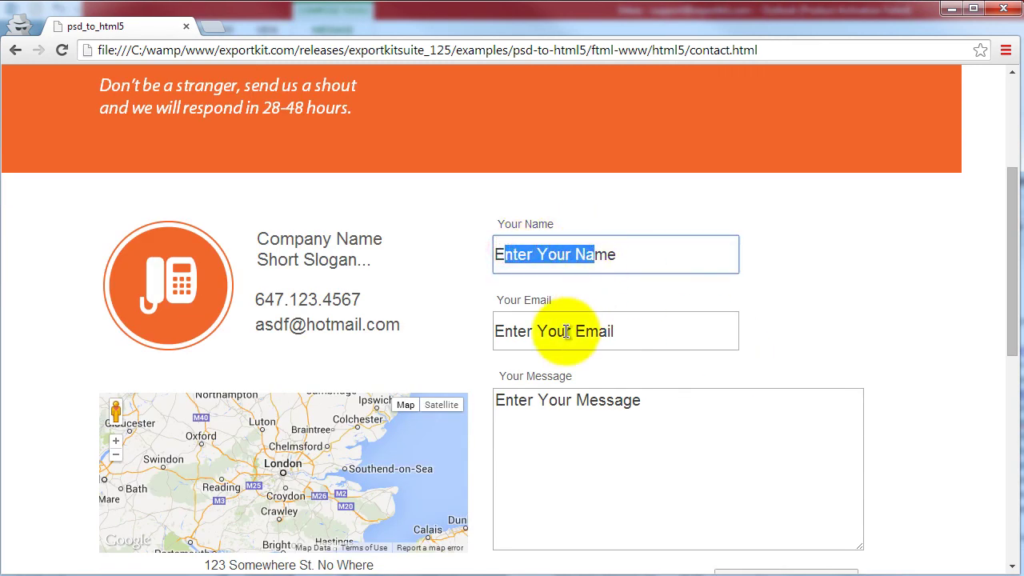
pyautogui.moveTo(501, 329); pyautogui.dragTo(566, 331)
pyautogui.moveTo(506, 400); pyautogui.dragTo(590, 400)
pyautogui.scroll(-2, 580, 448)
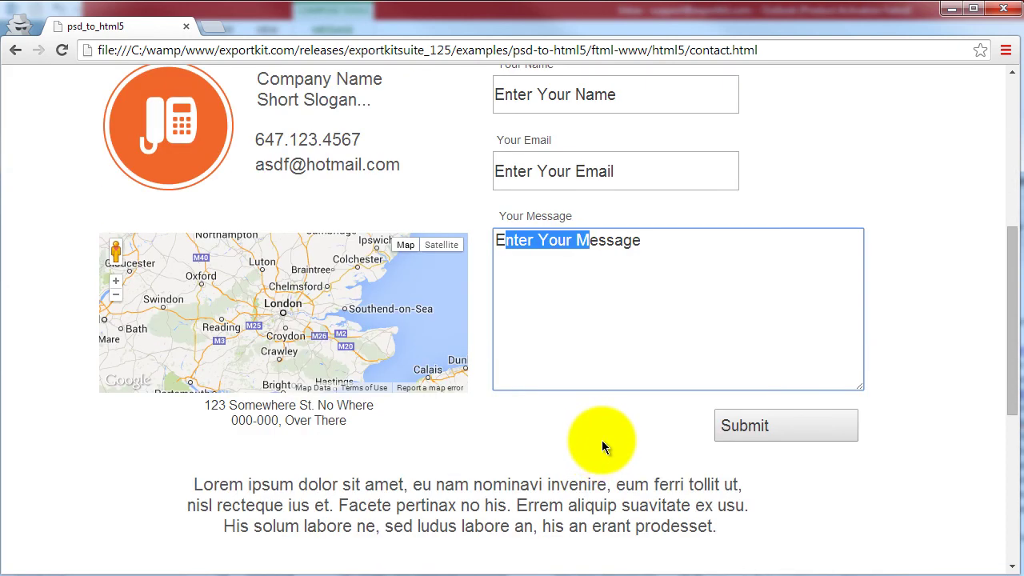
pyautogui.scroll(1, 933, 509)
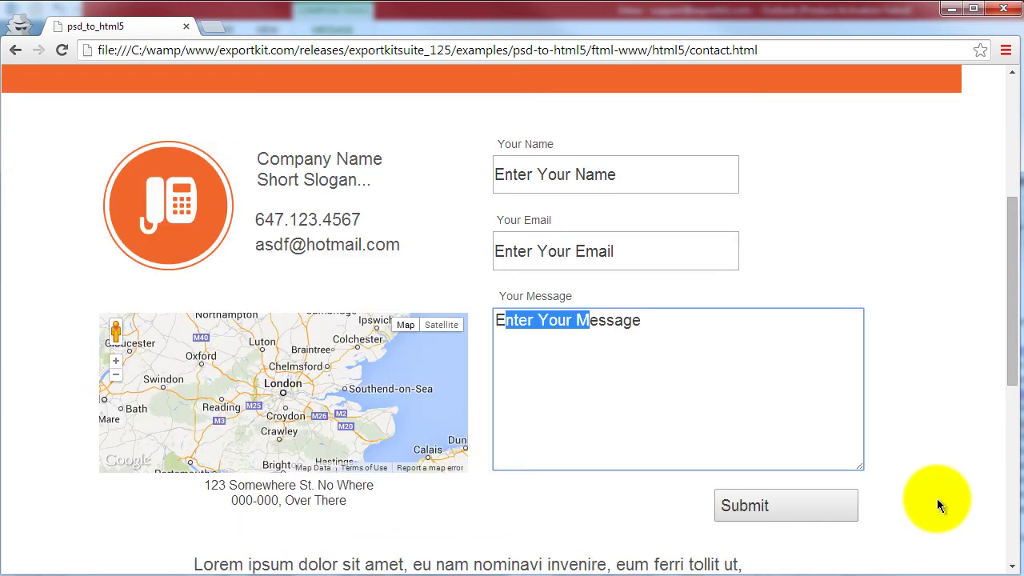